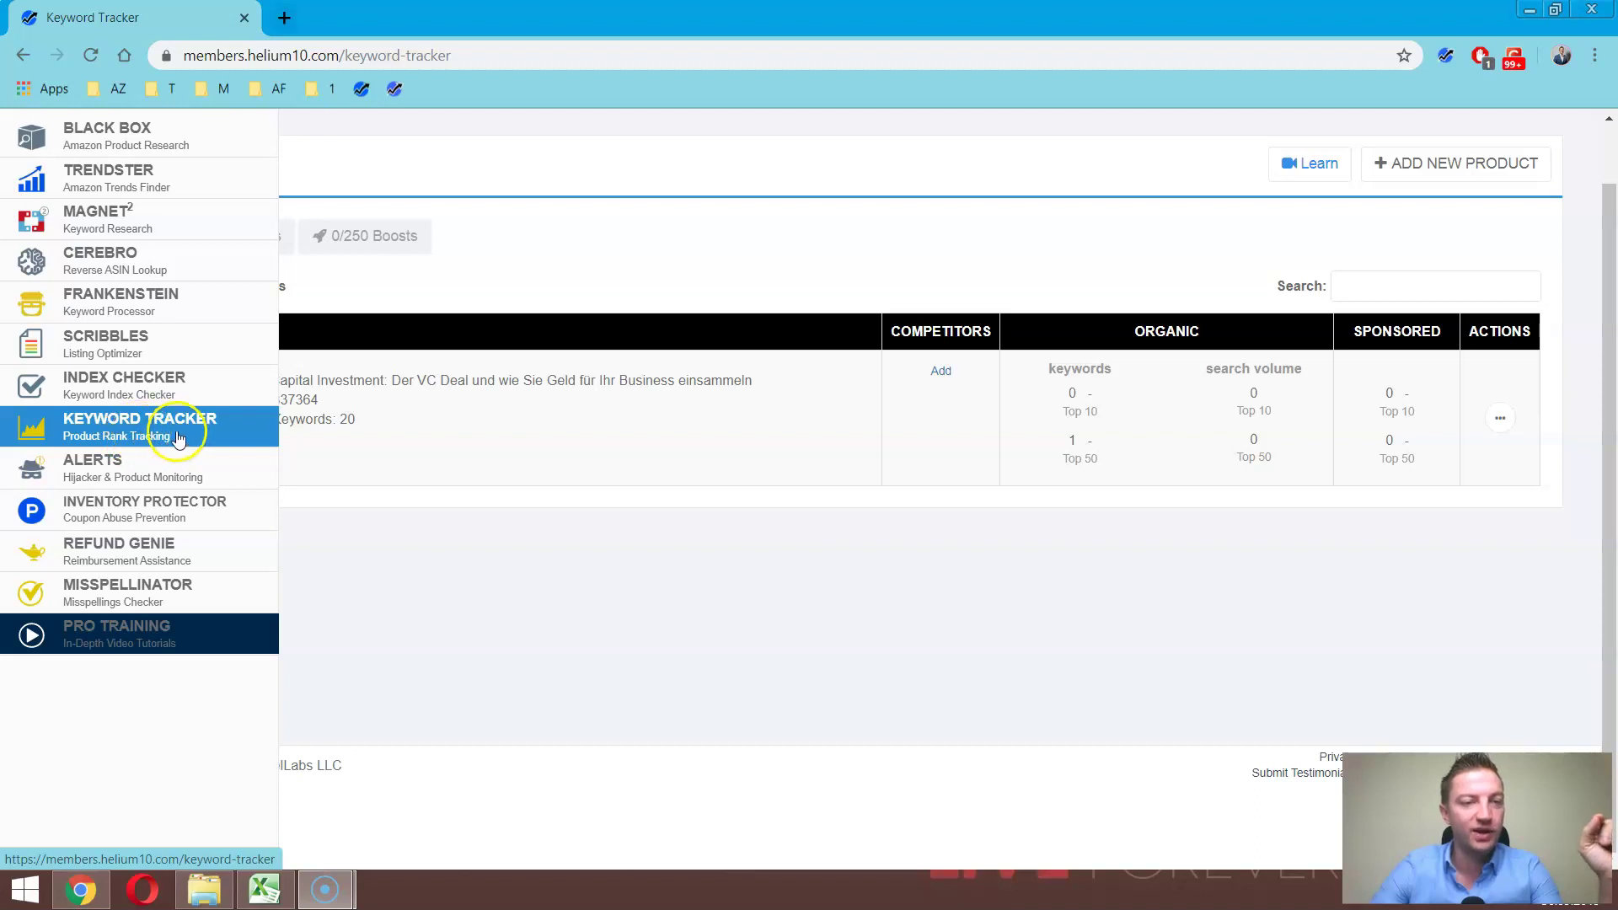
scroll(1611, 274, "up", 1)
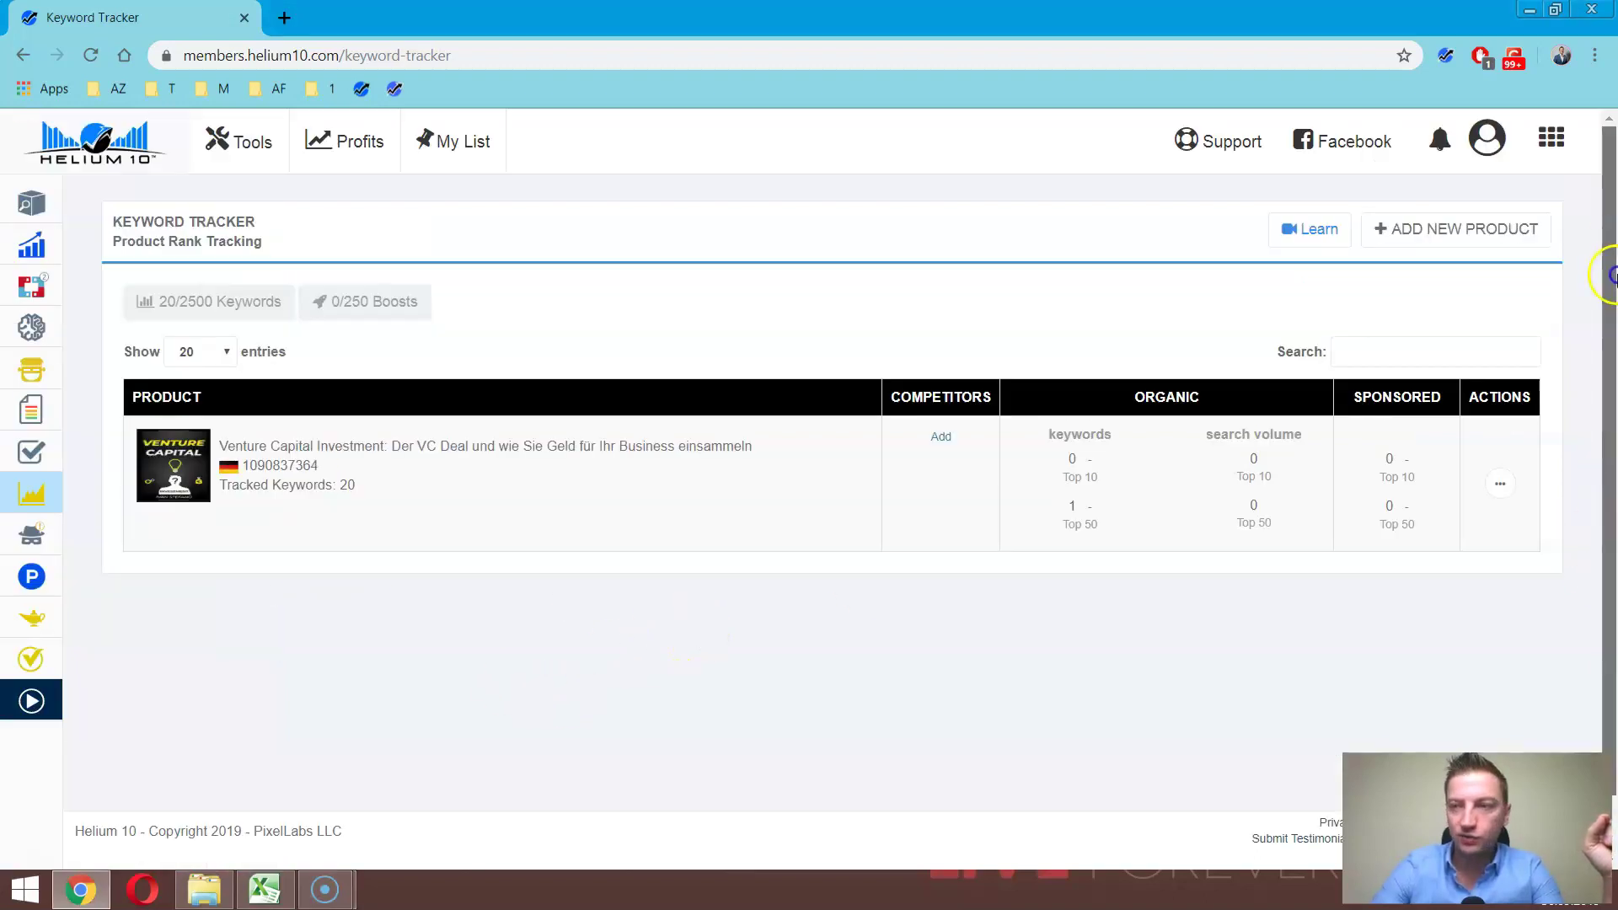
mouse_move(84, 493)
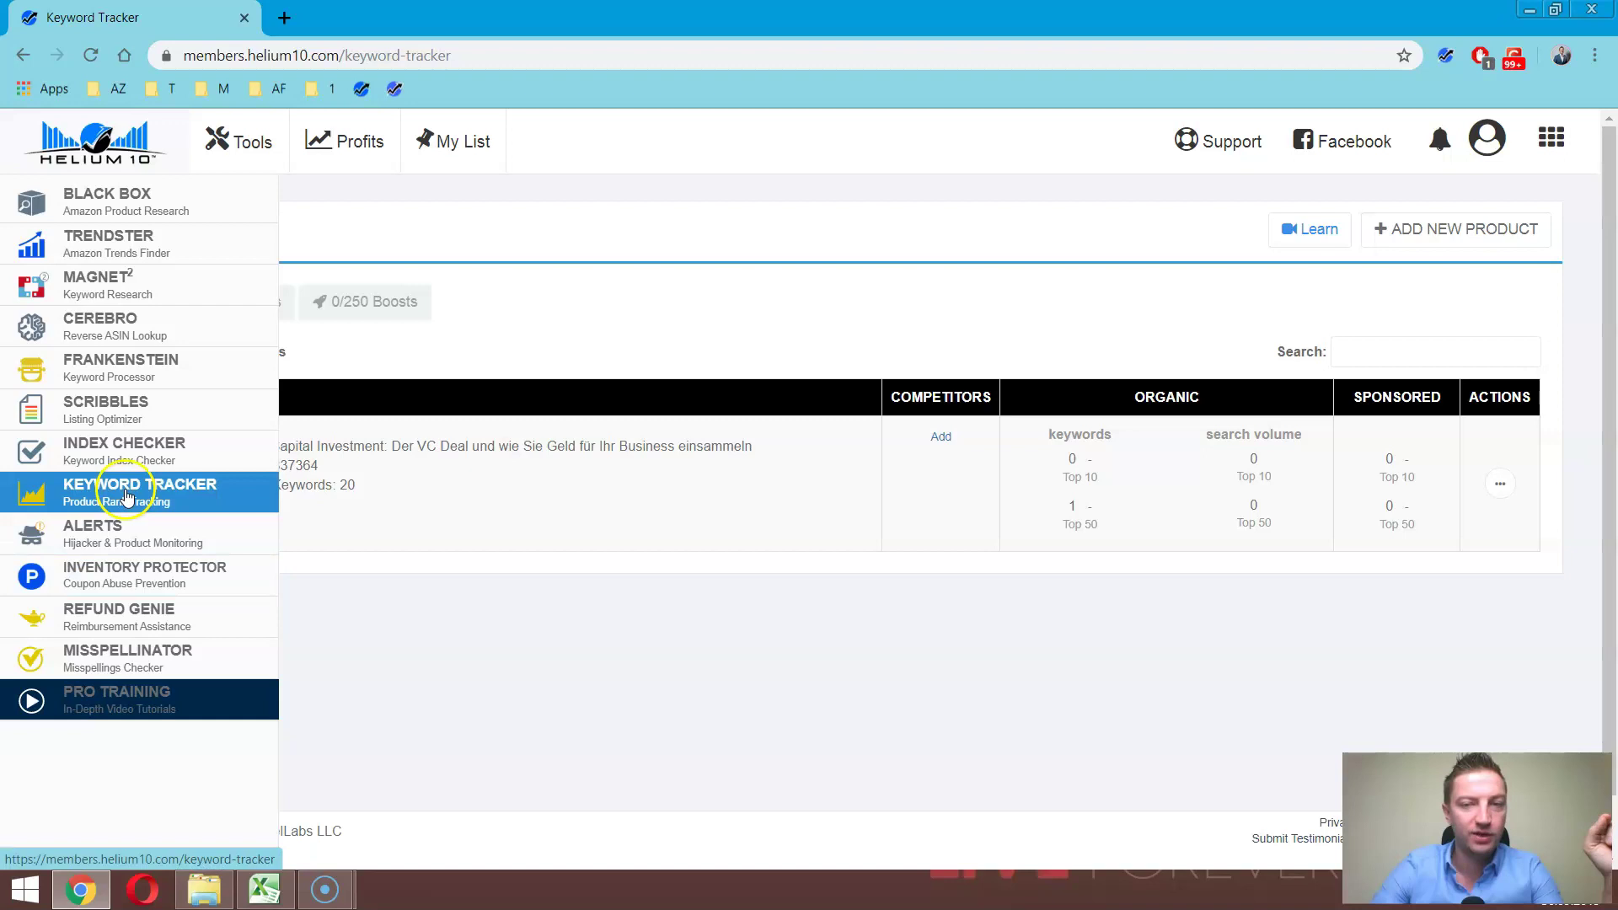
left_click(1487, 139)
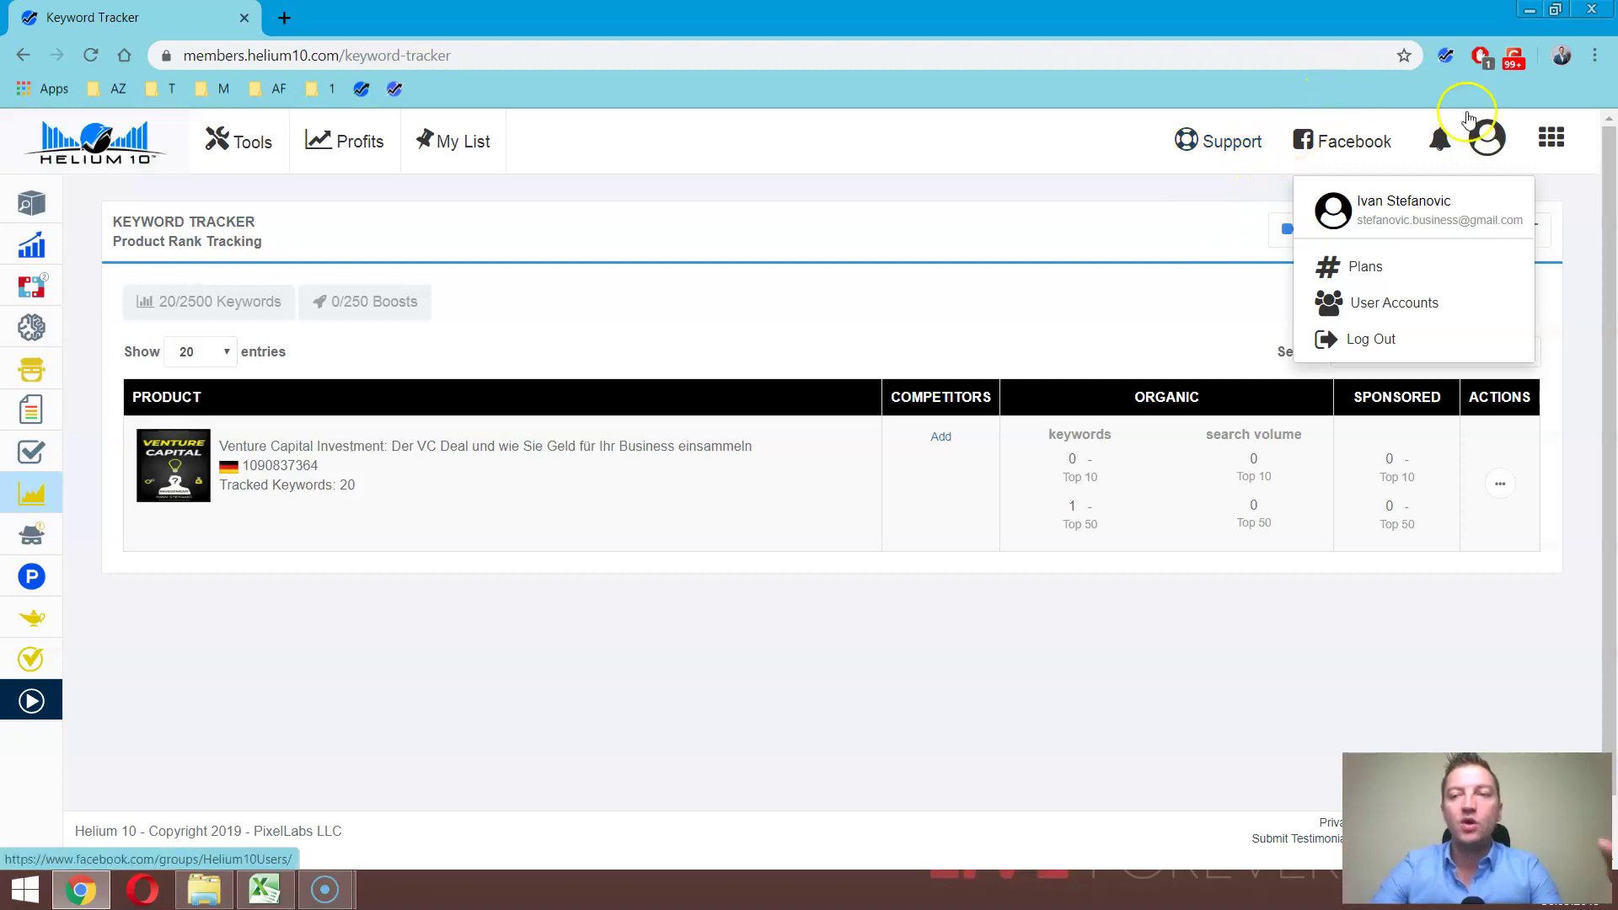
left_click(936, 747)
Step: Look over the form for tracking keywords of a new product and close it without adding anything
left_click(1468, 230)
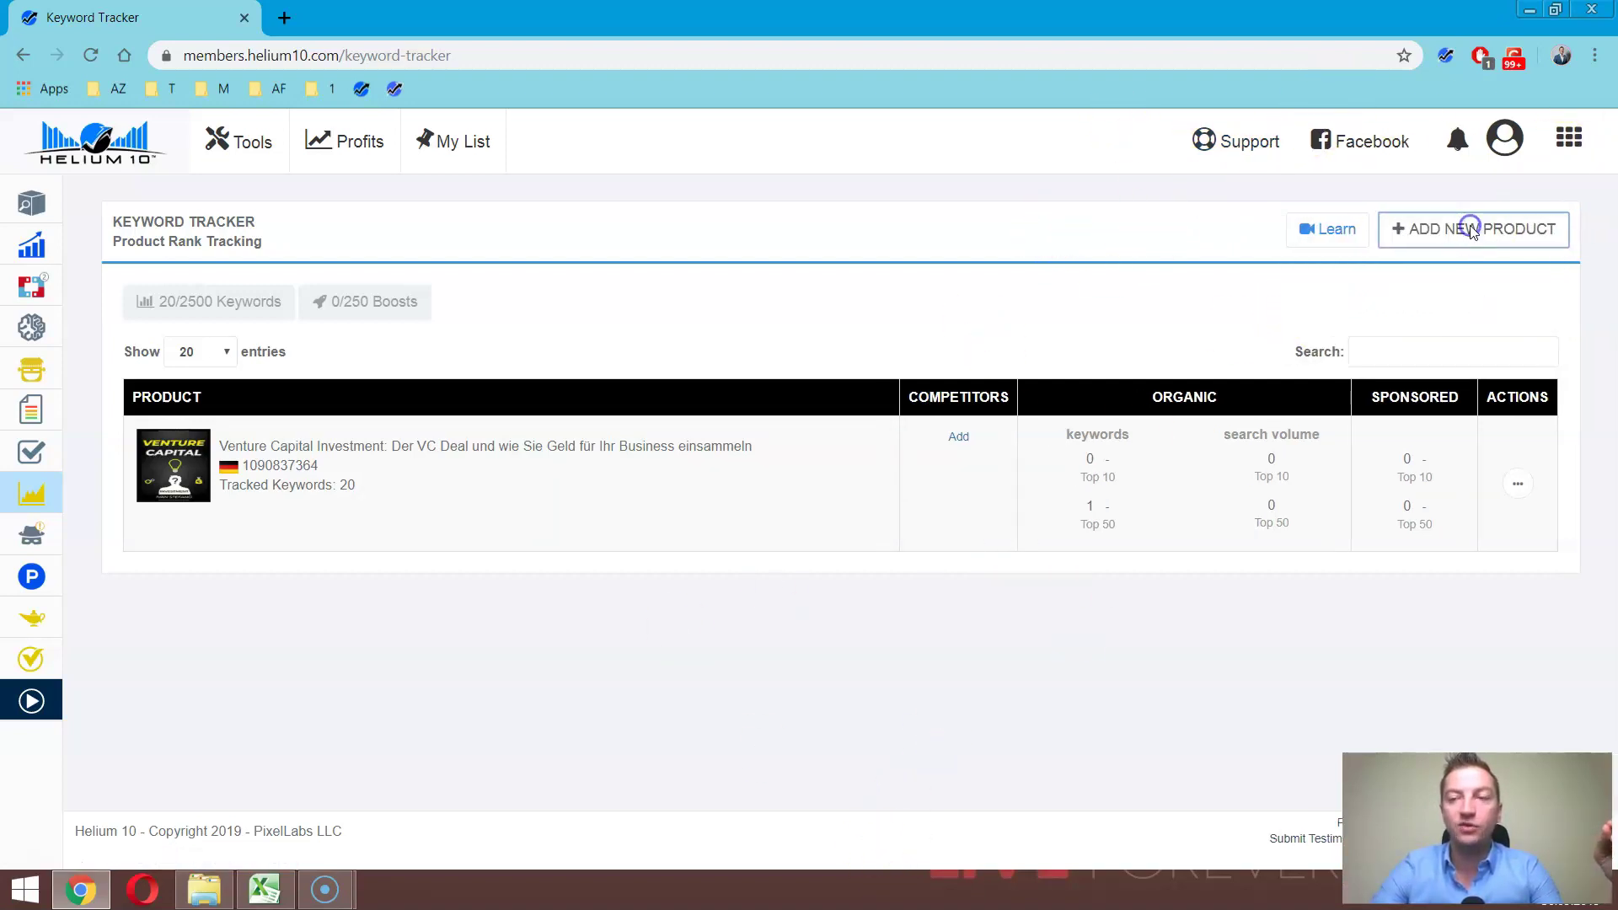
left_click(879, 627)
key("ctrl+a")
key("BackSpace")
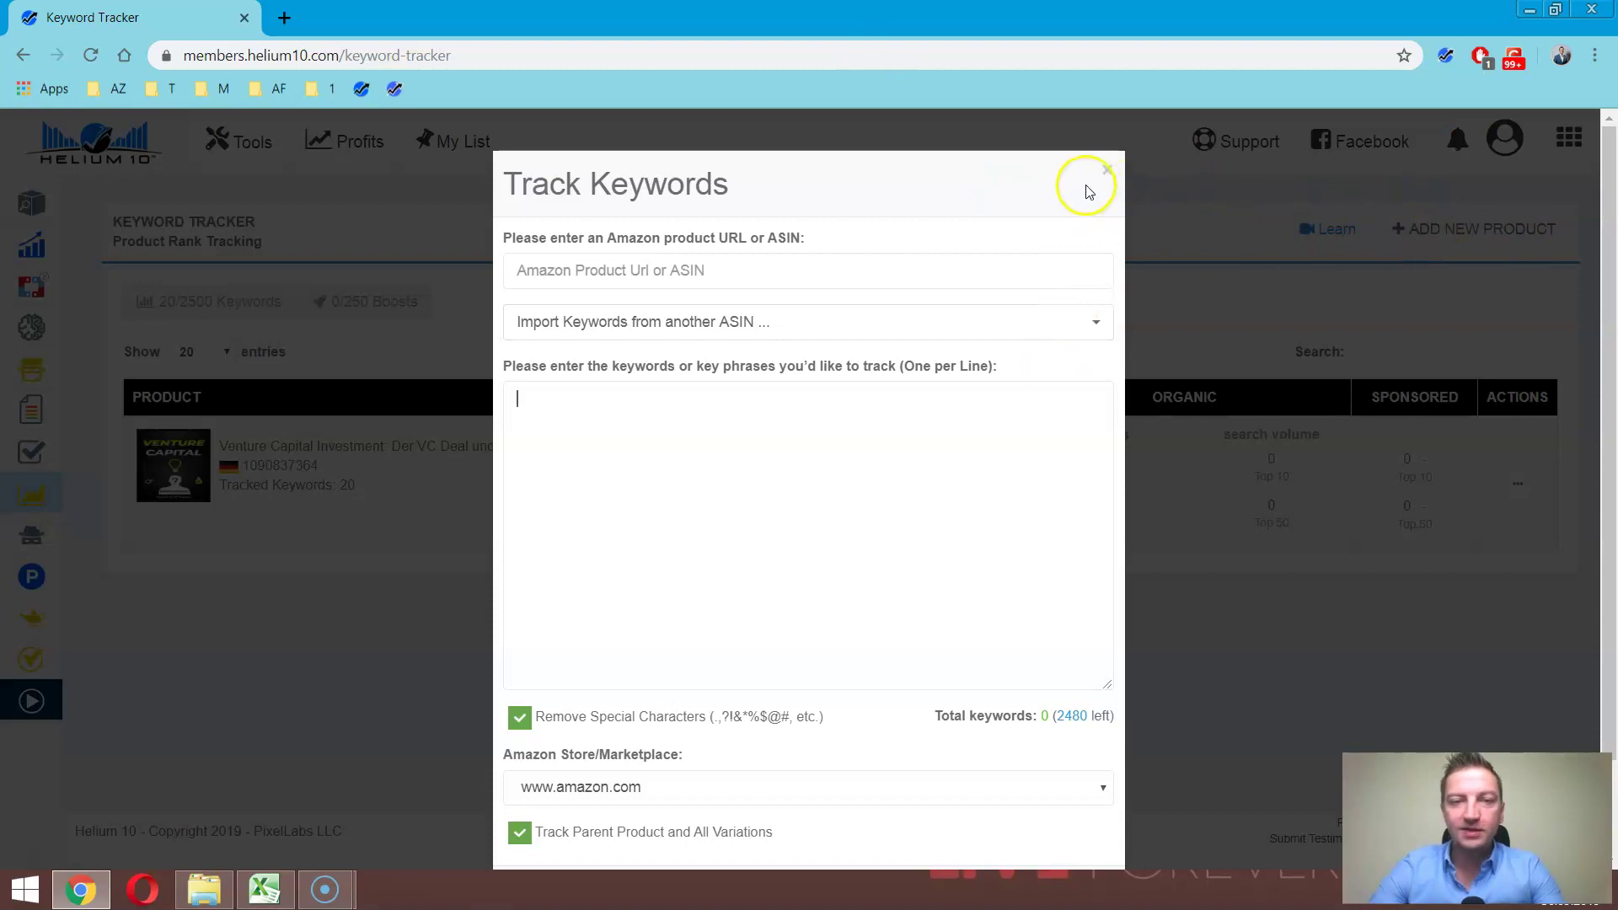
left_click(1107, 168)
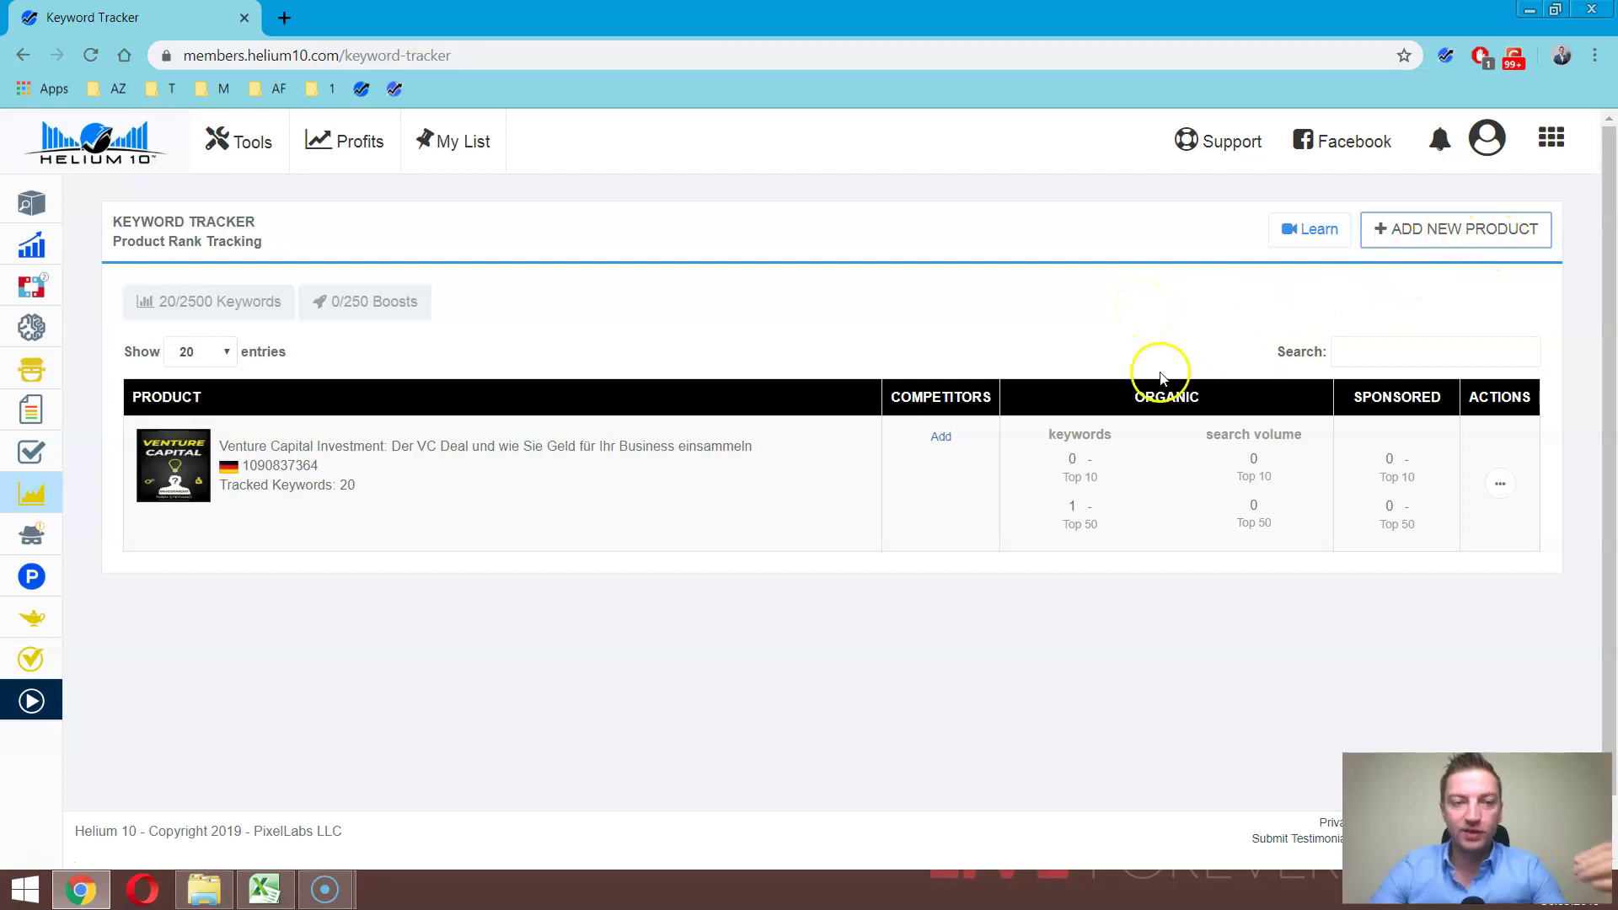
Step: View the Add Keywords form for the Venture Capital Investment product and close it without adding keywords
left_click(1502, 485)
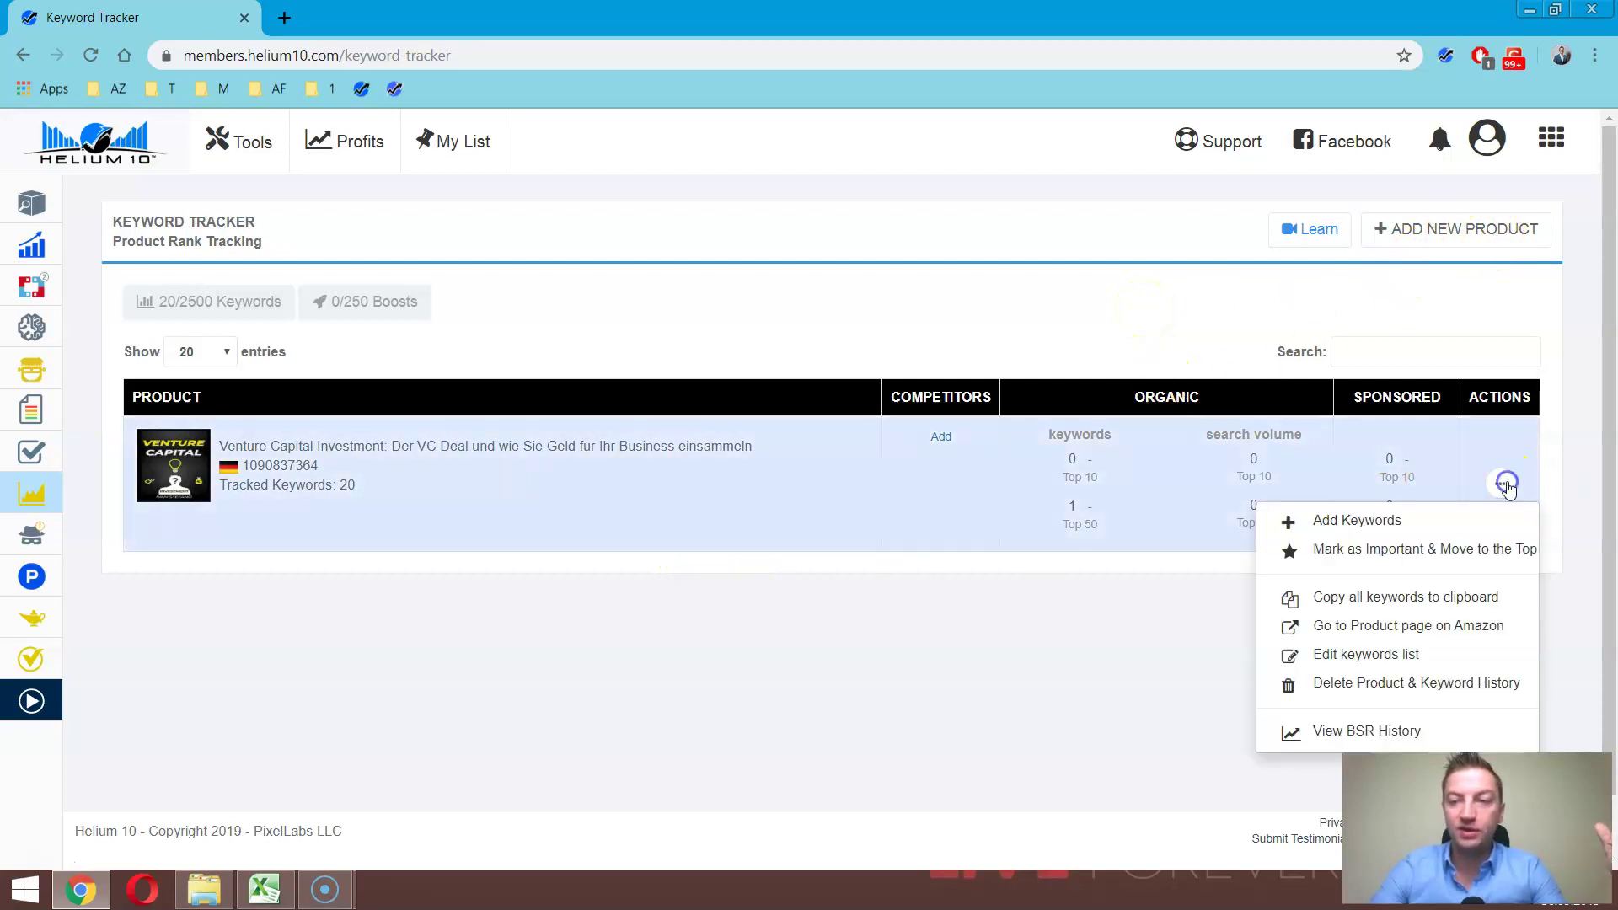
left_click(1351, 521)
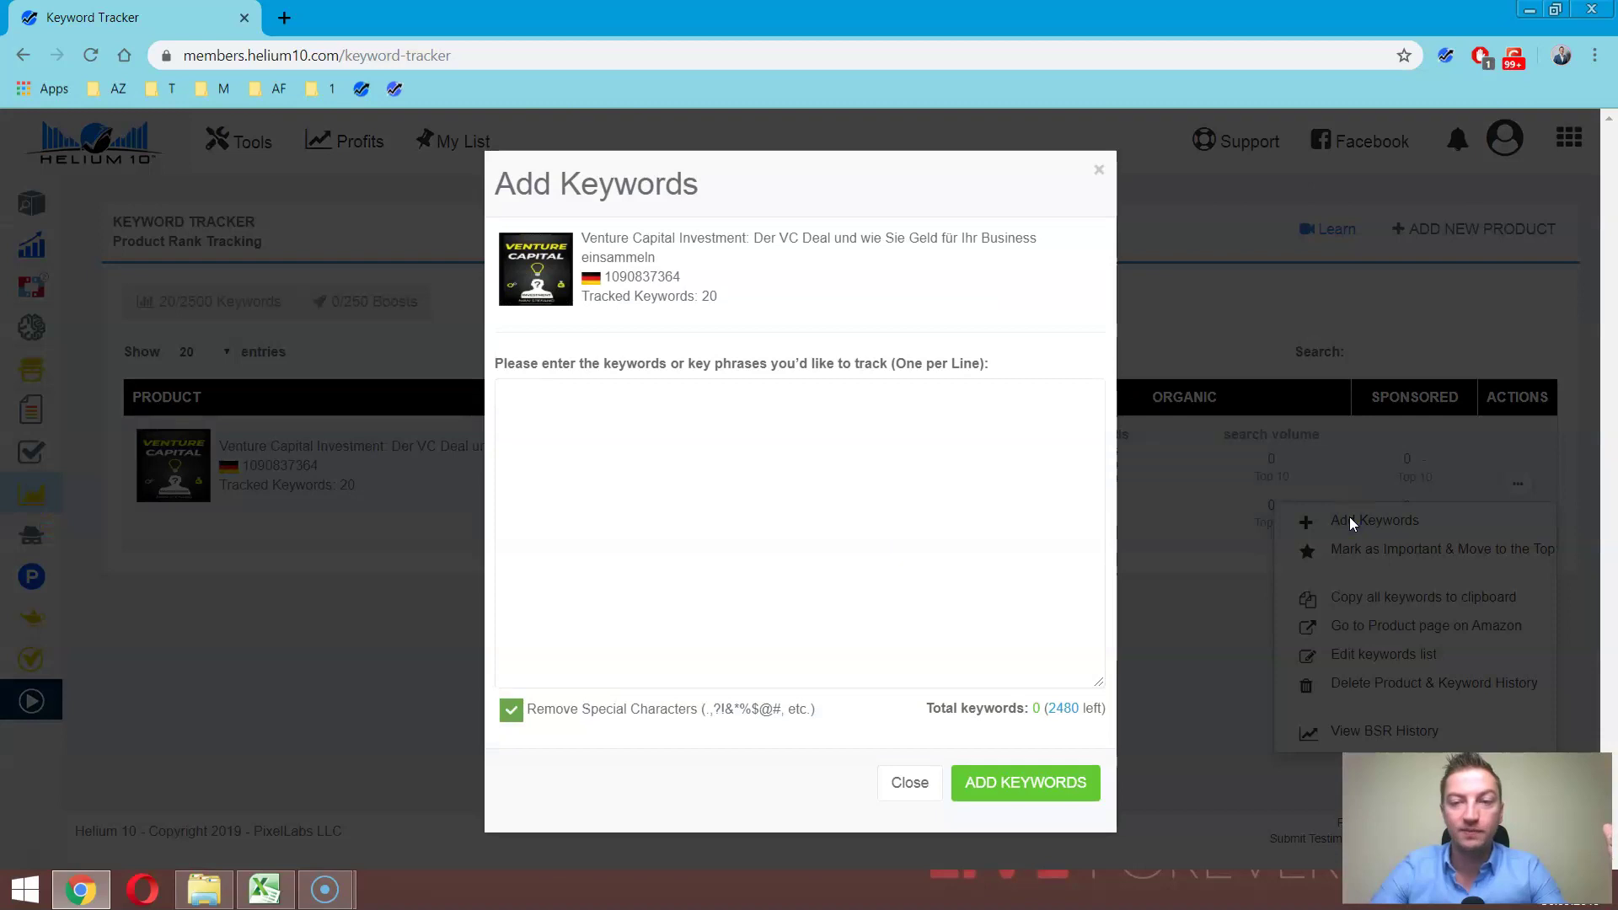
left_click(717, 482)
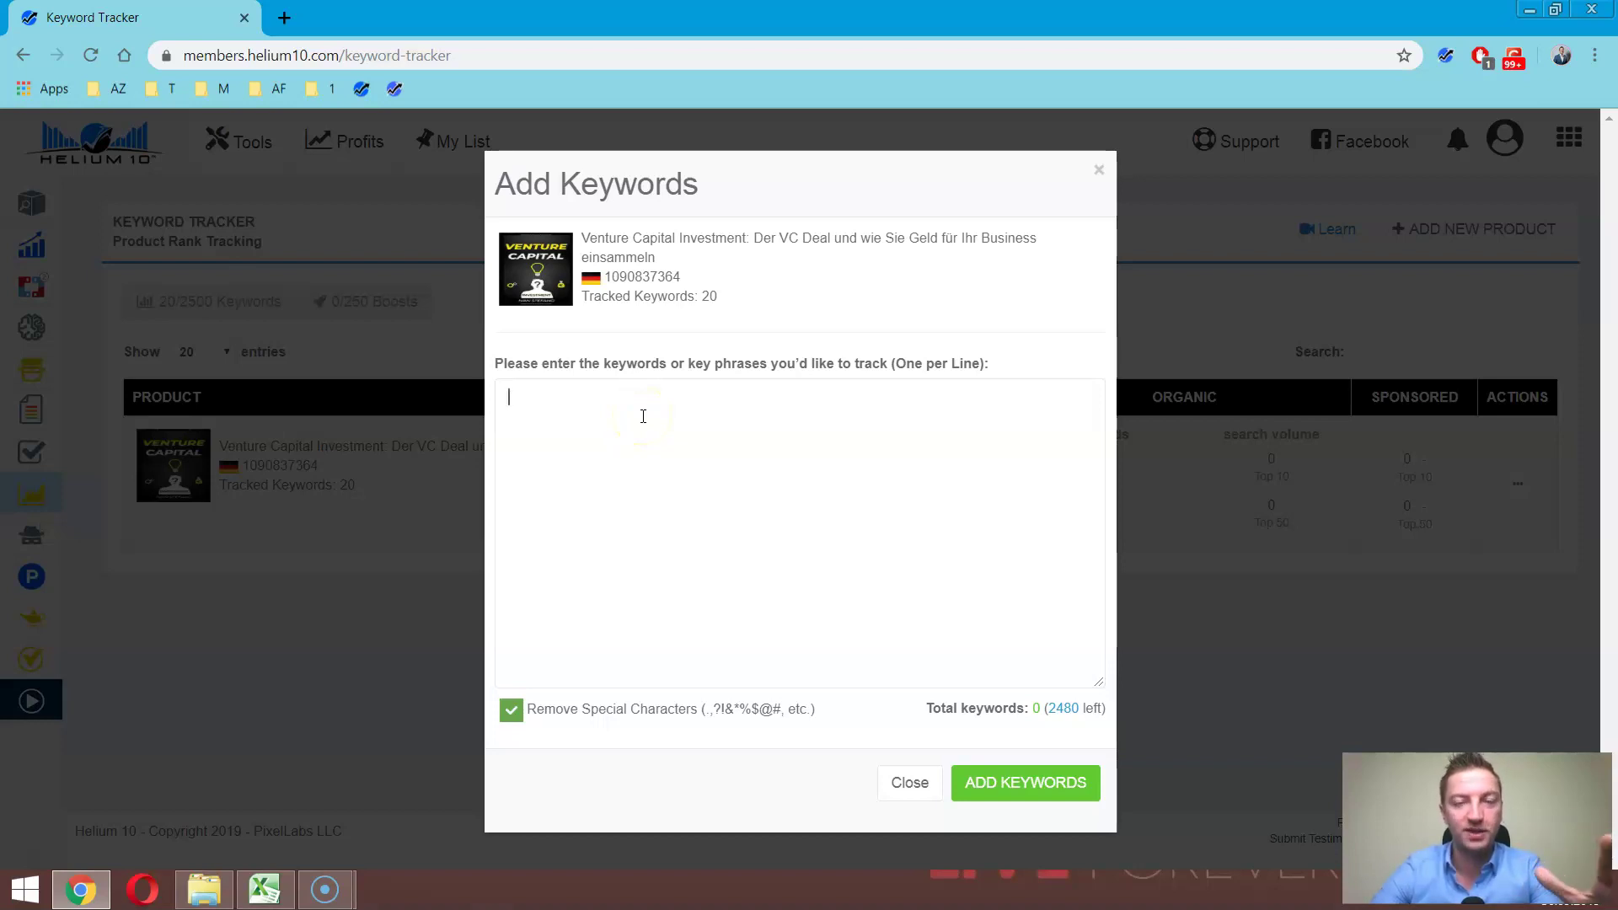
left_click(1099, 170)
left_click(1512, 233)
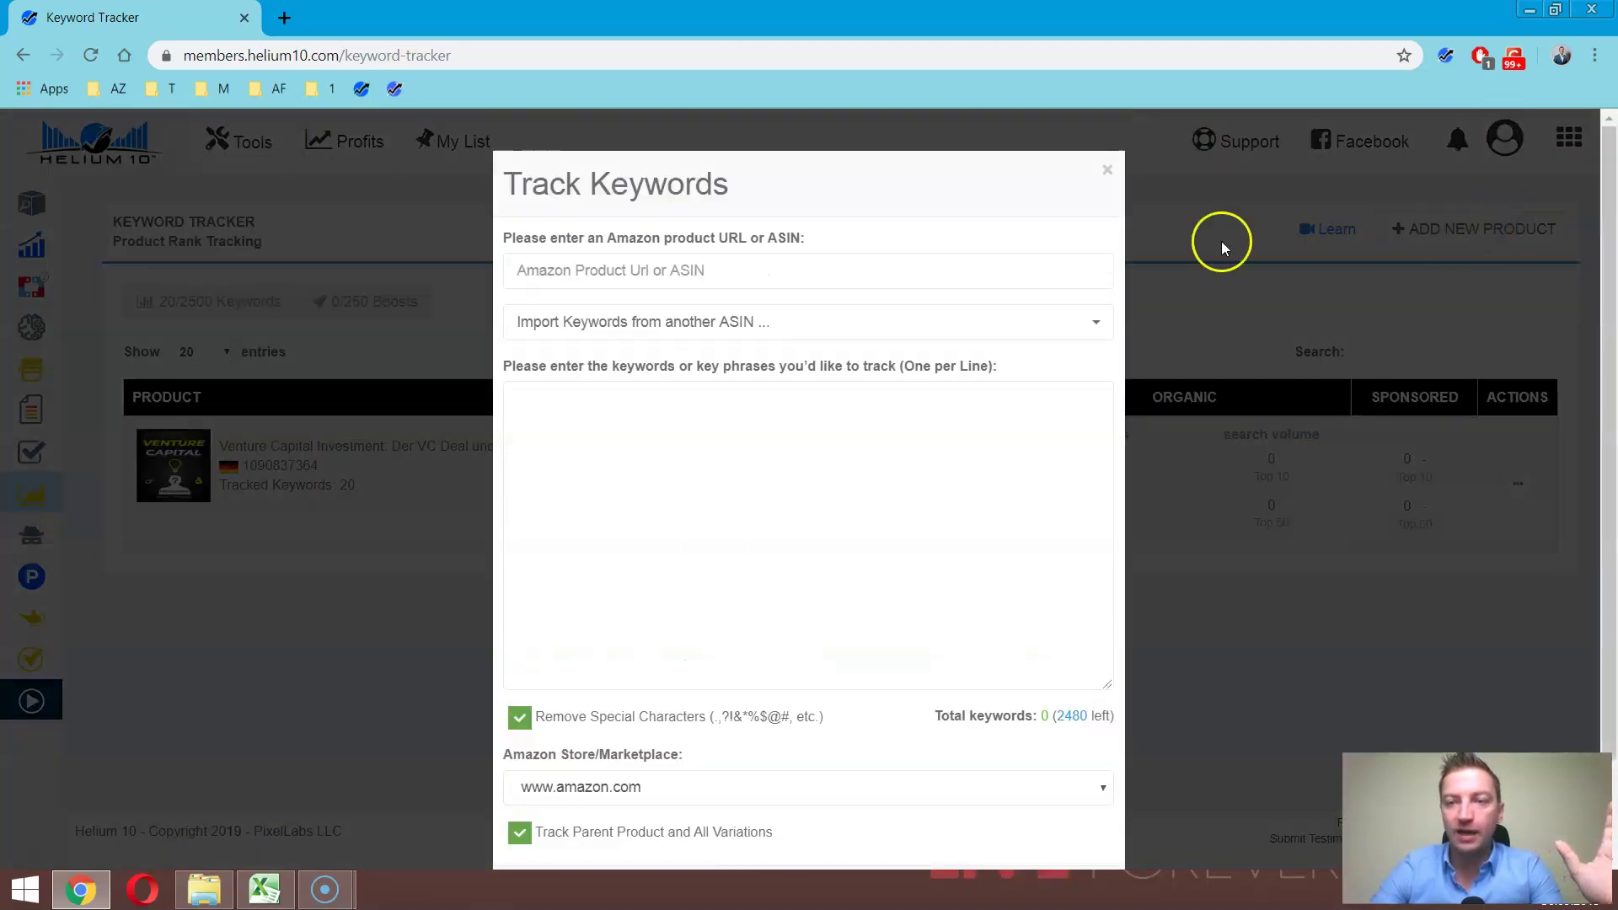
left_click(1065, 325)
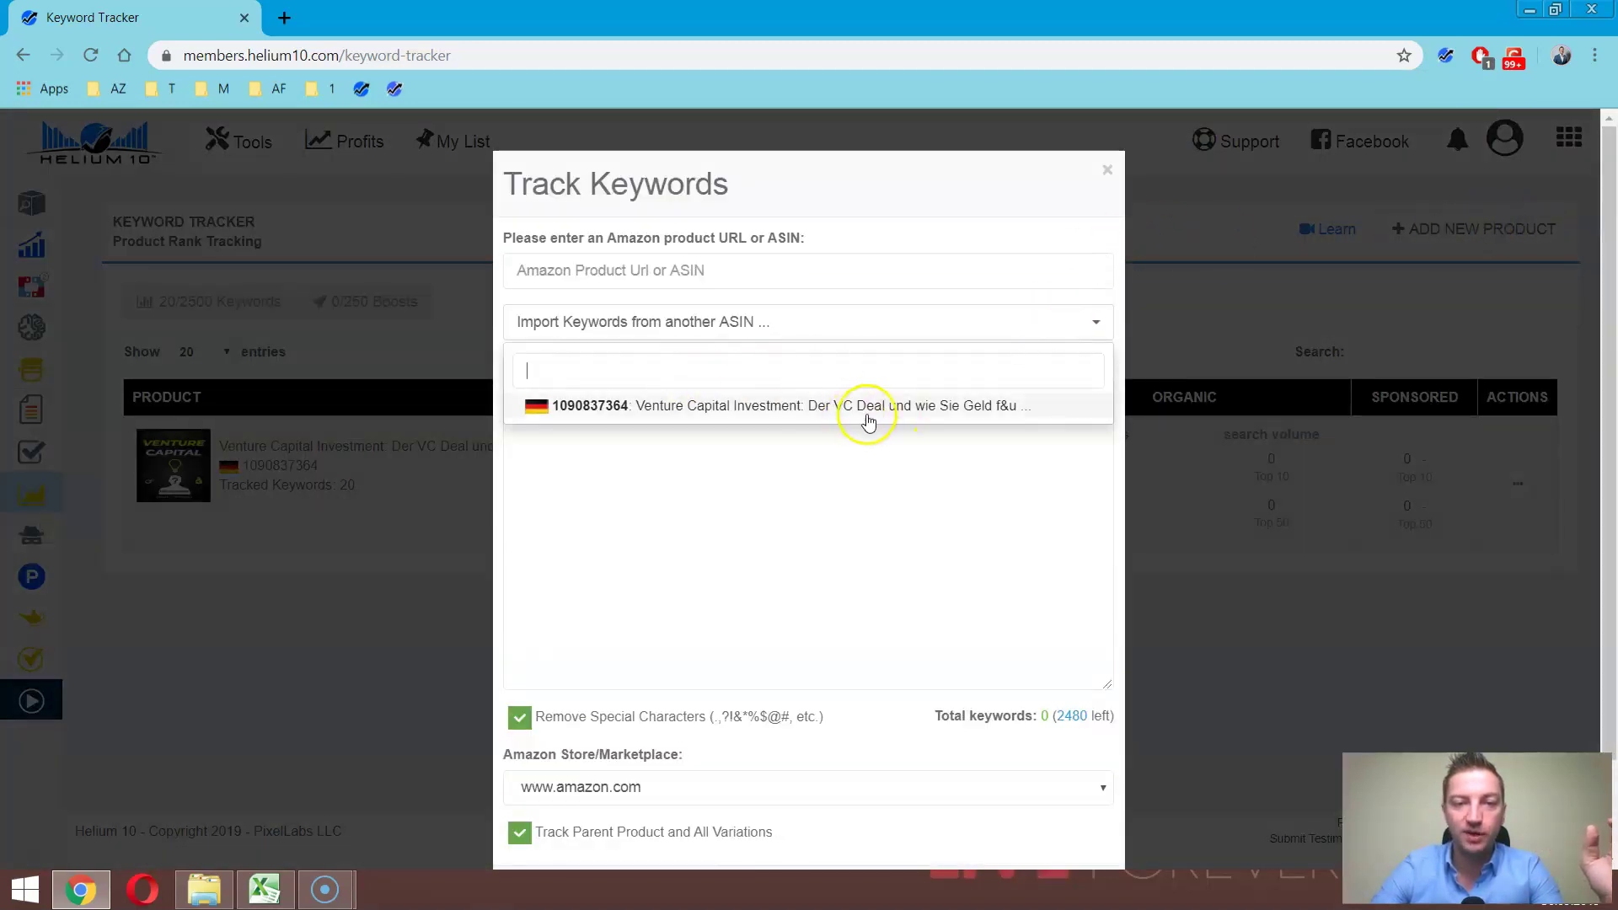
left_click(904, 413)
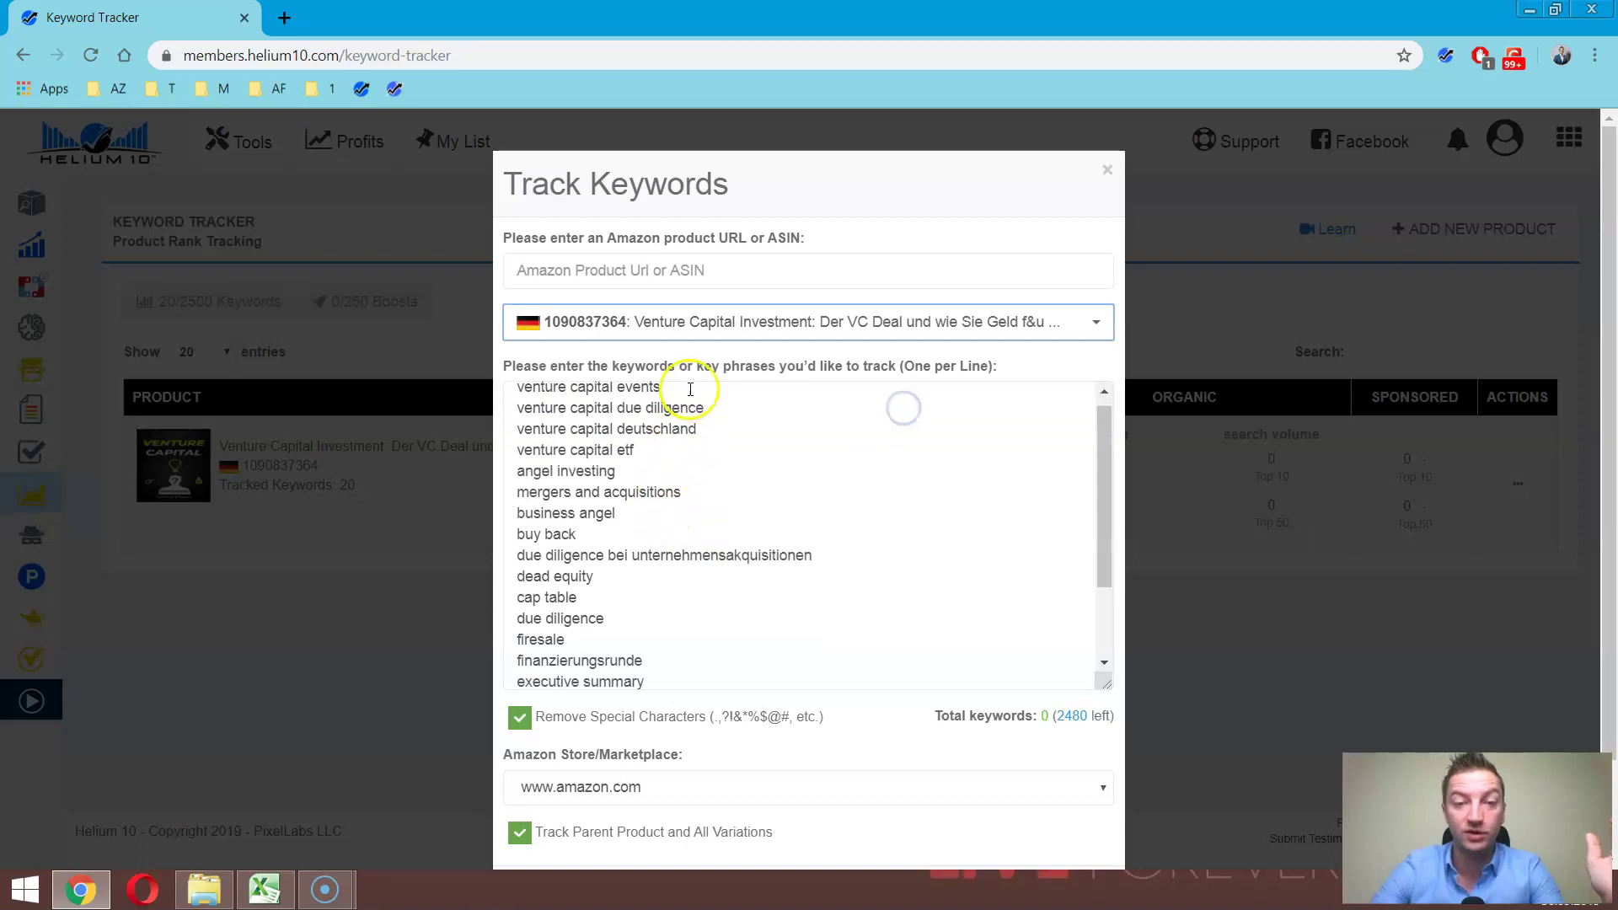
scroll(691, 439, "down", 5)
scroll(649, 468, "up", 3)
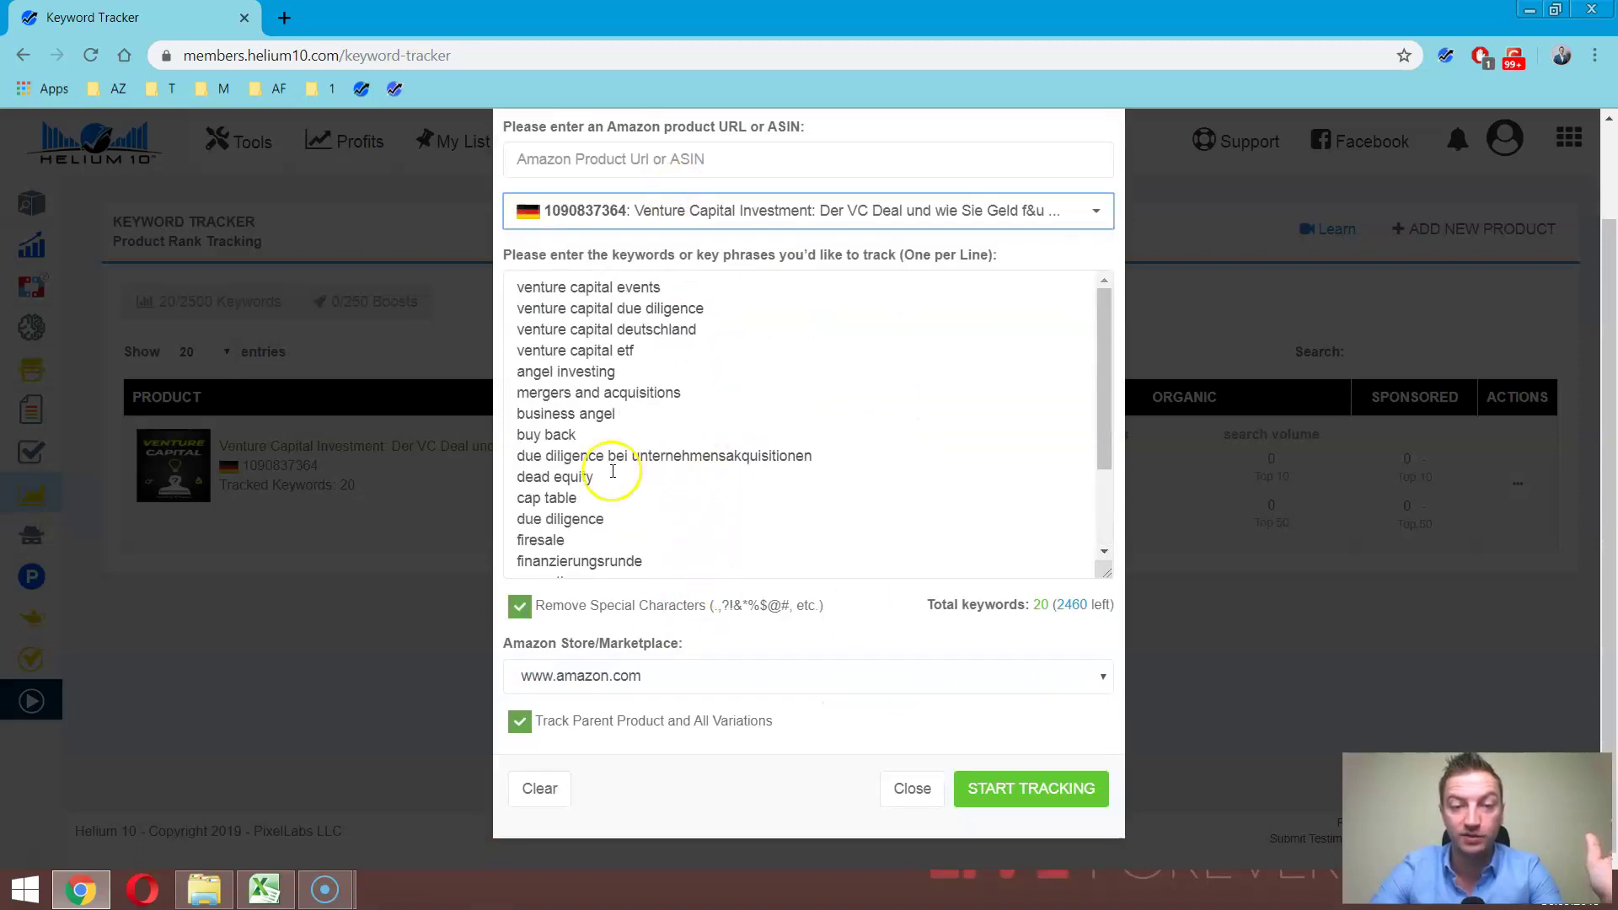
left_click(1054, 672)
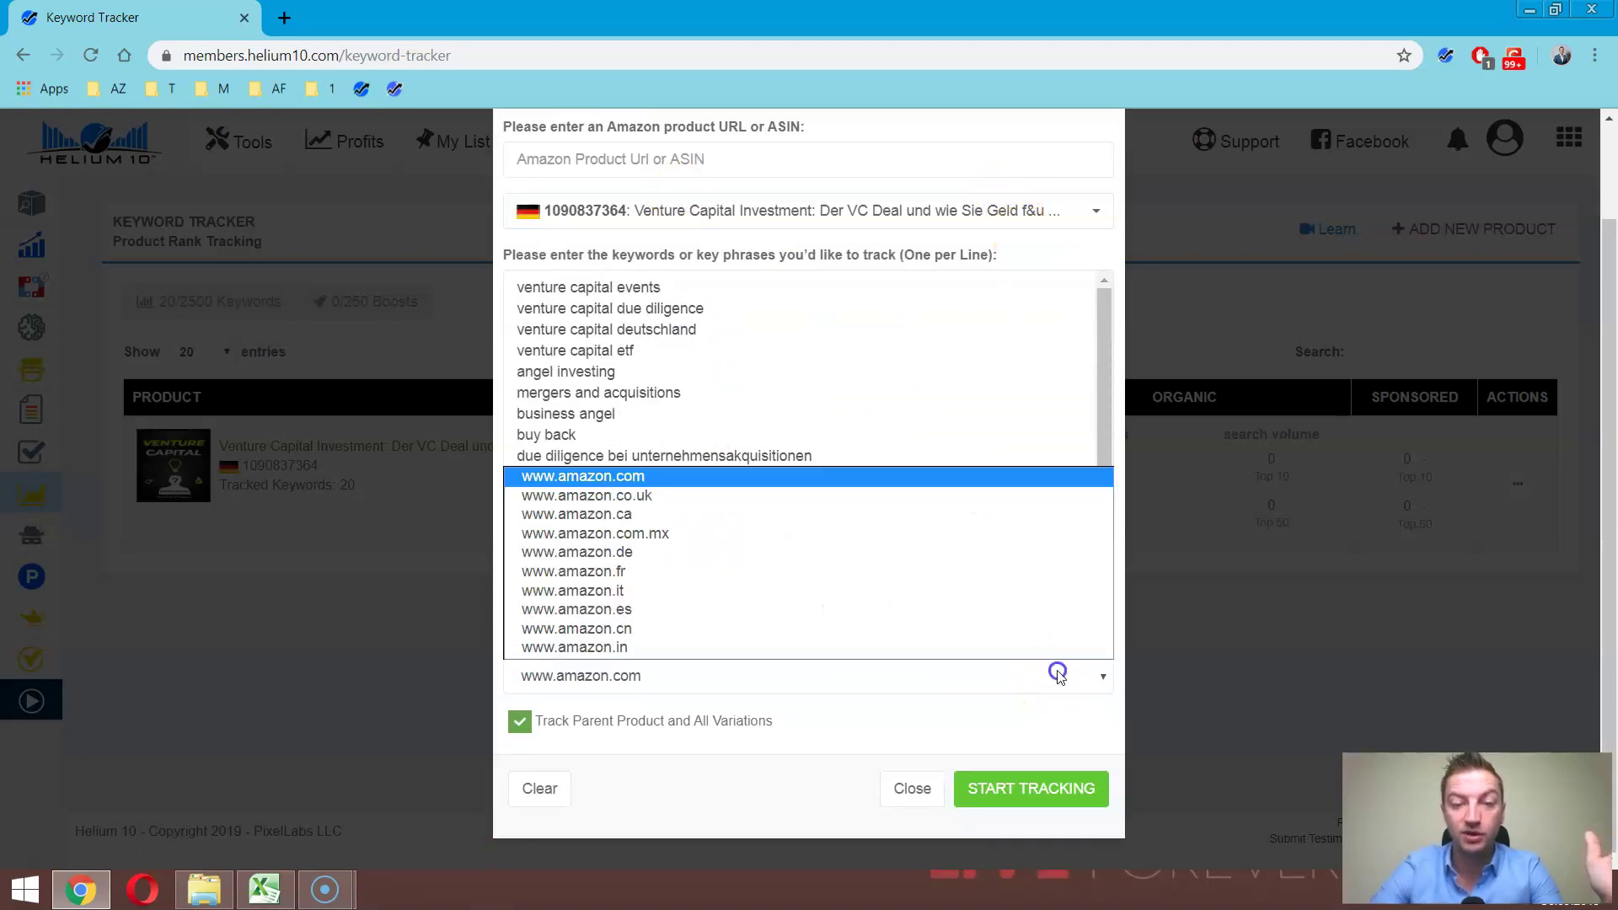
left_click(737, 552)
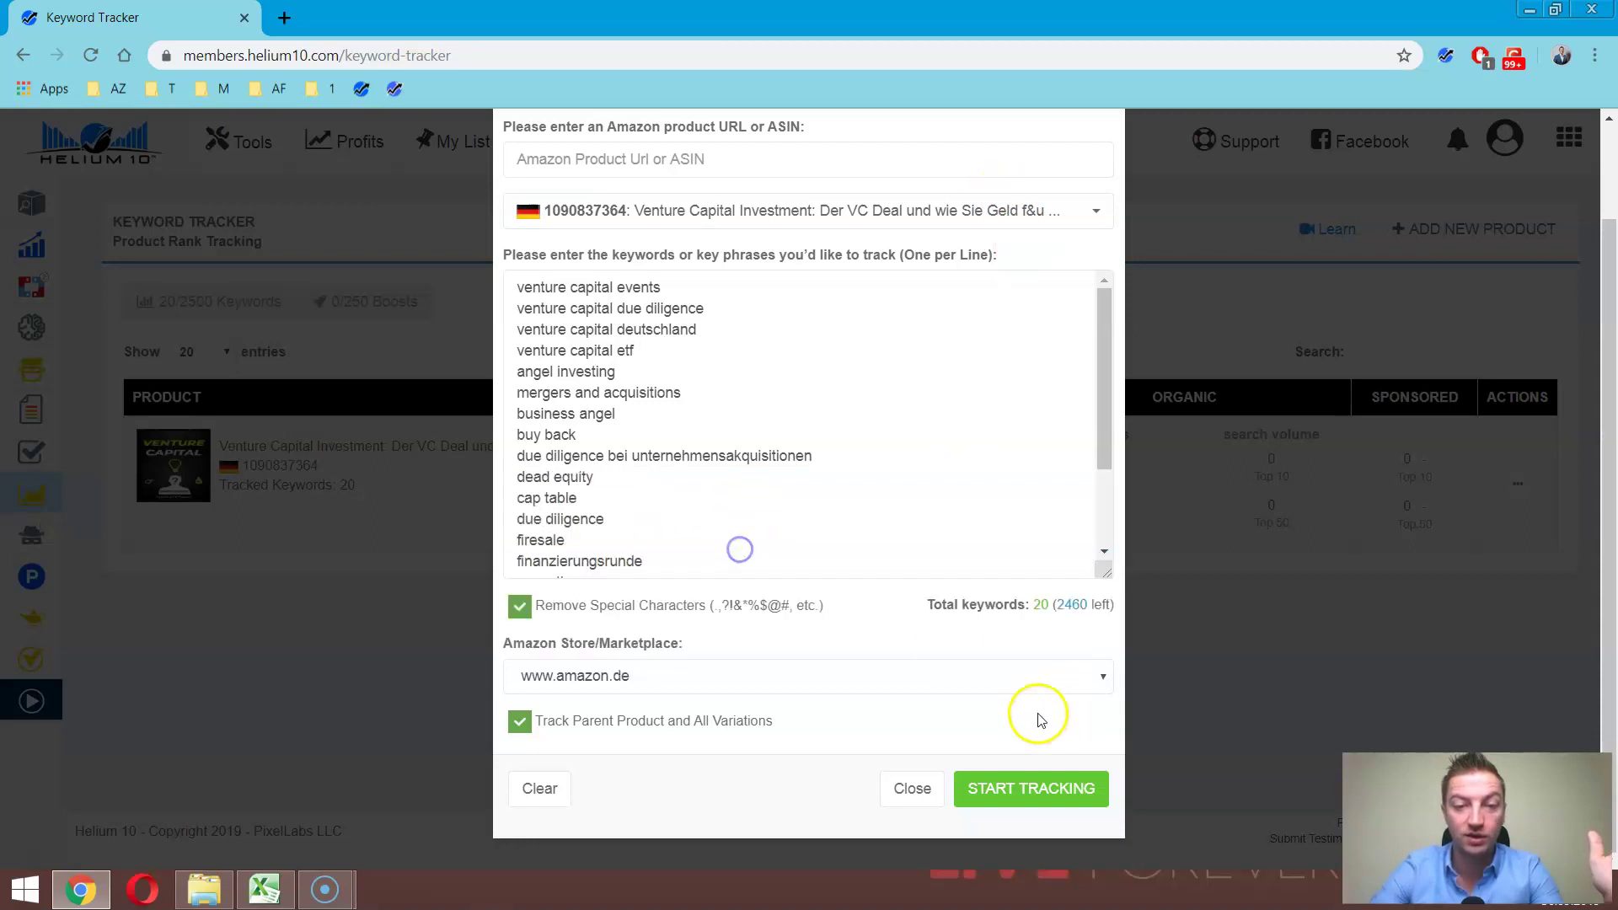
left_click(934, 799)
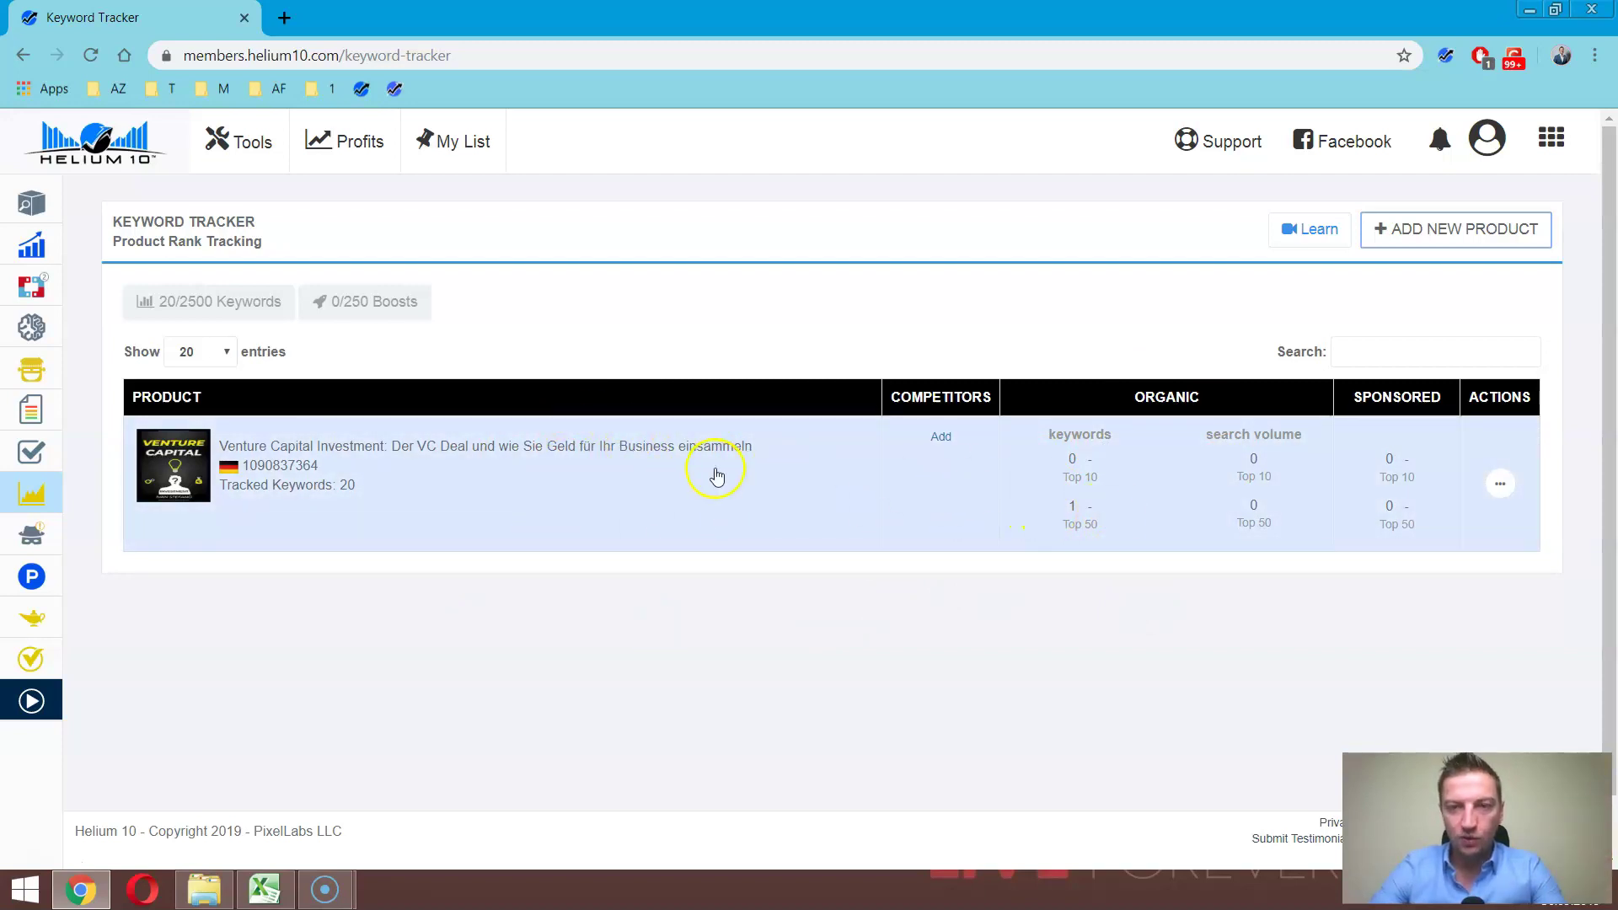
Step: Expand the Venture Capital Investment product and look through its list of tracked keywords
left_click(751, 481)
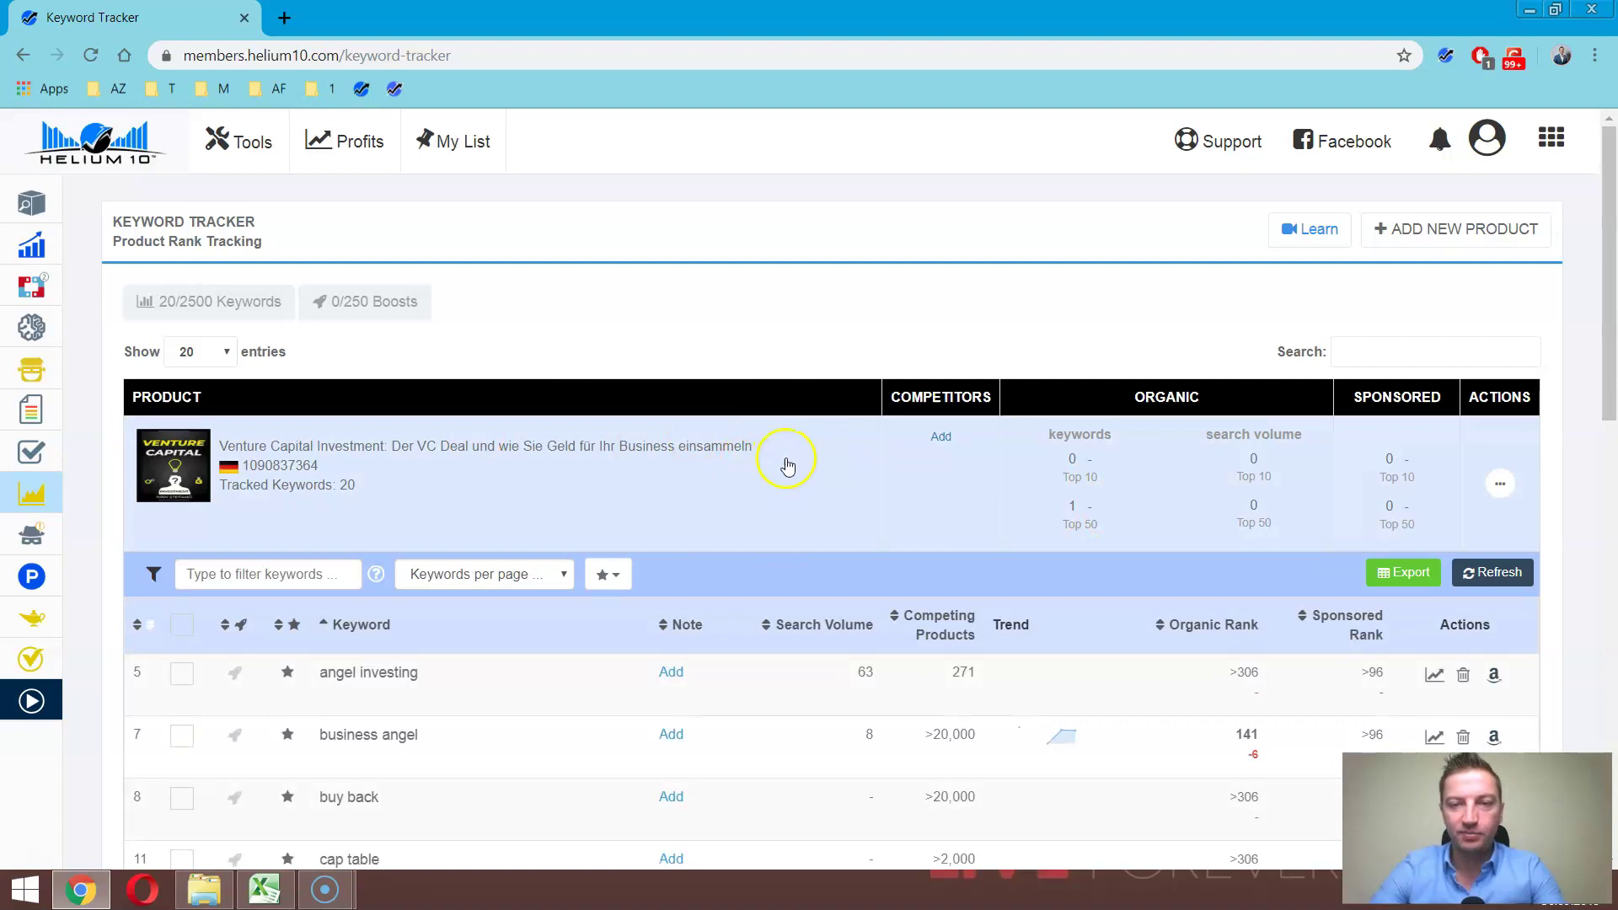
left_click(775, 479)
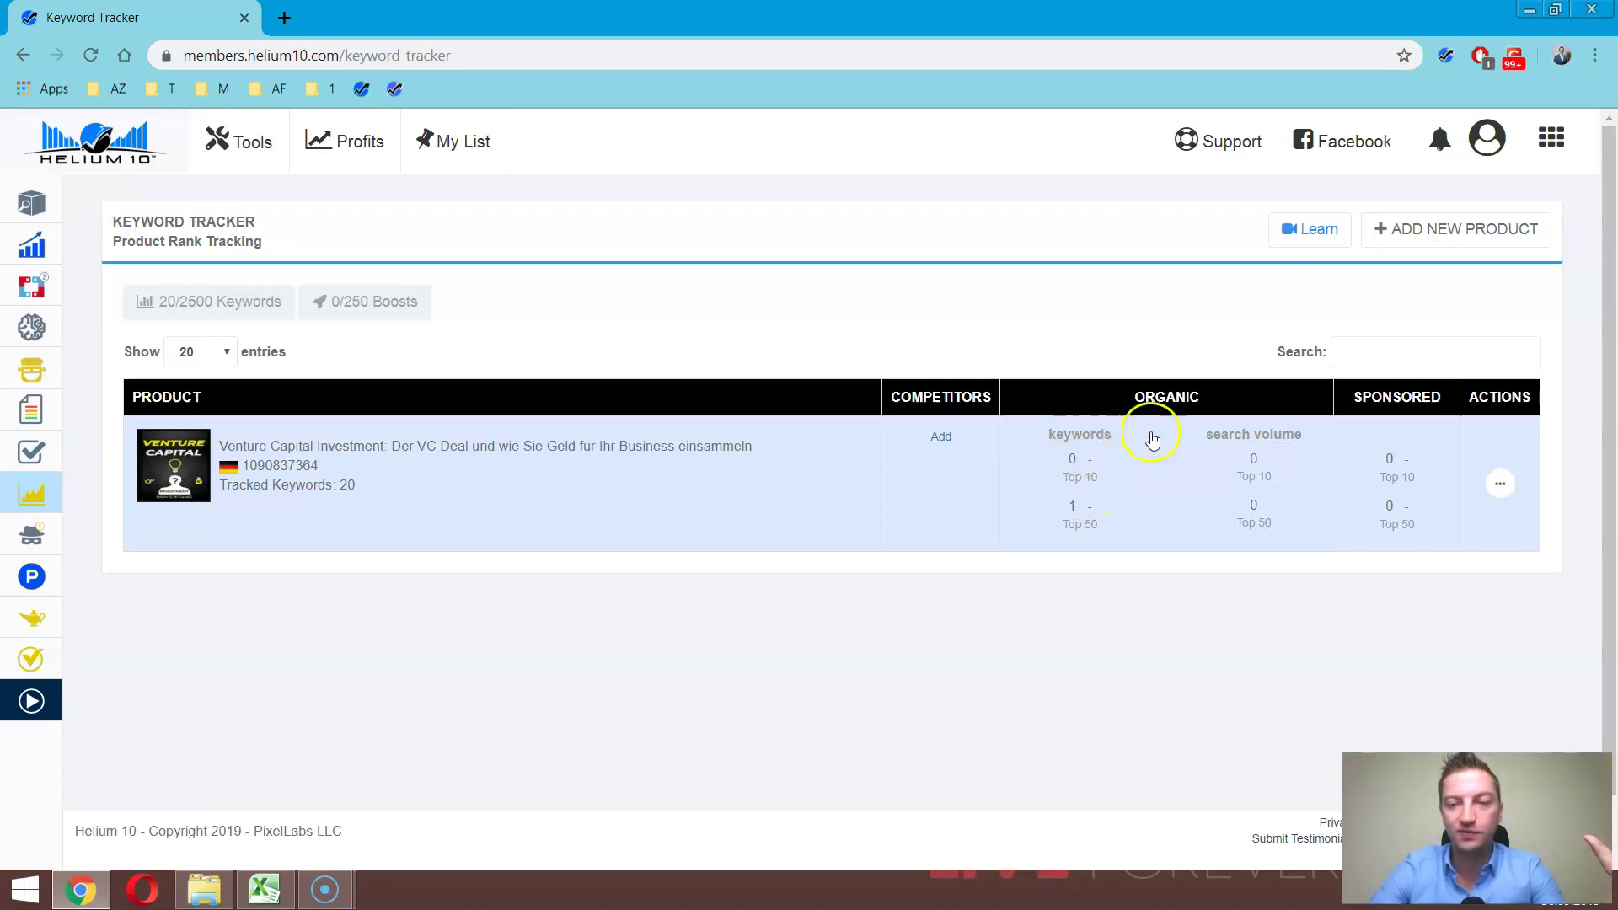
left_click(772, 469)
scroll(777, 675, "down", 10)
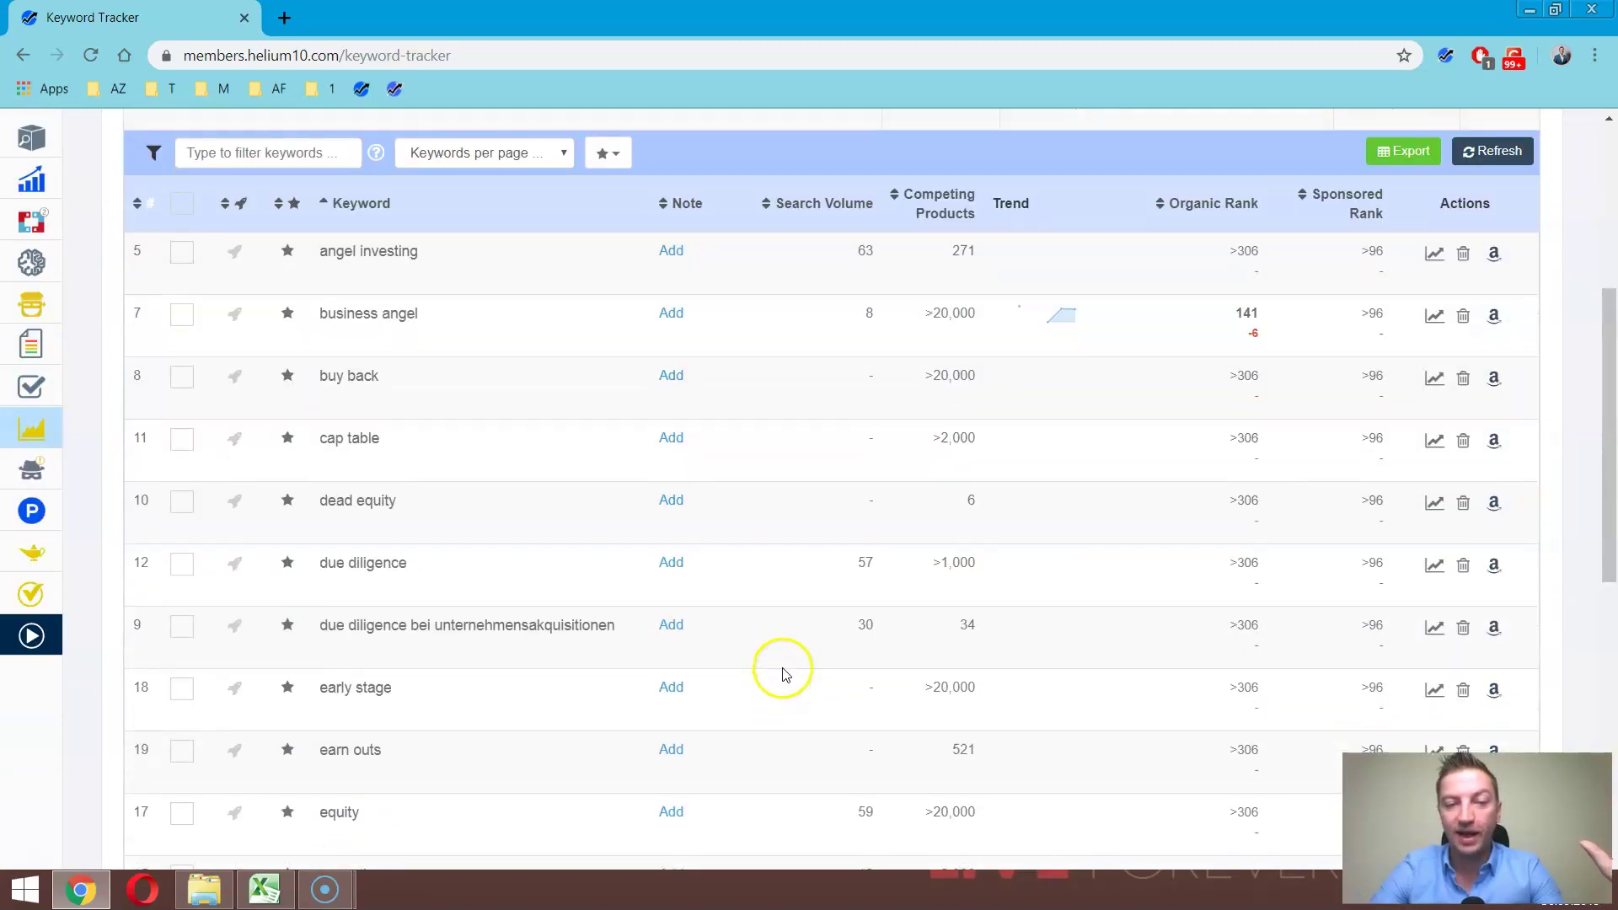
scroll(775, 666, "down", 3)
scroll(772, 661, "up", 15)
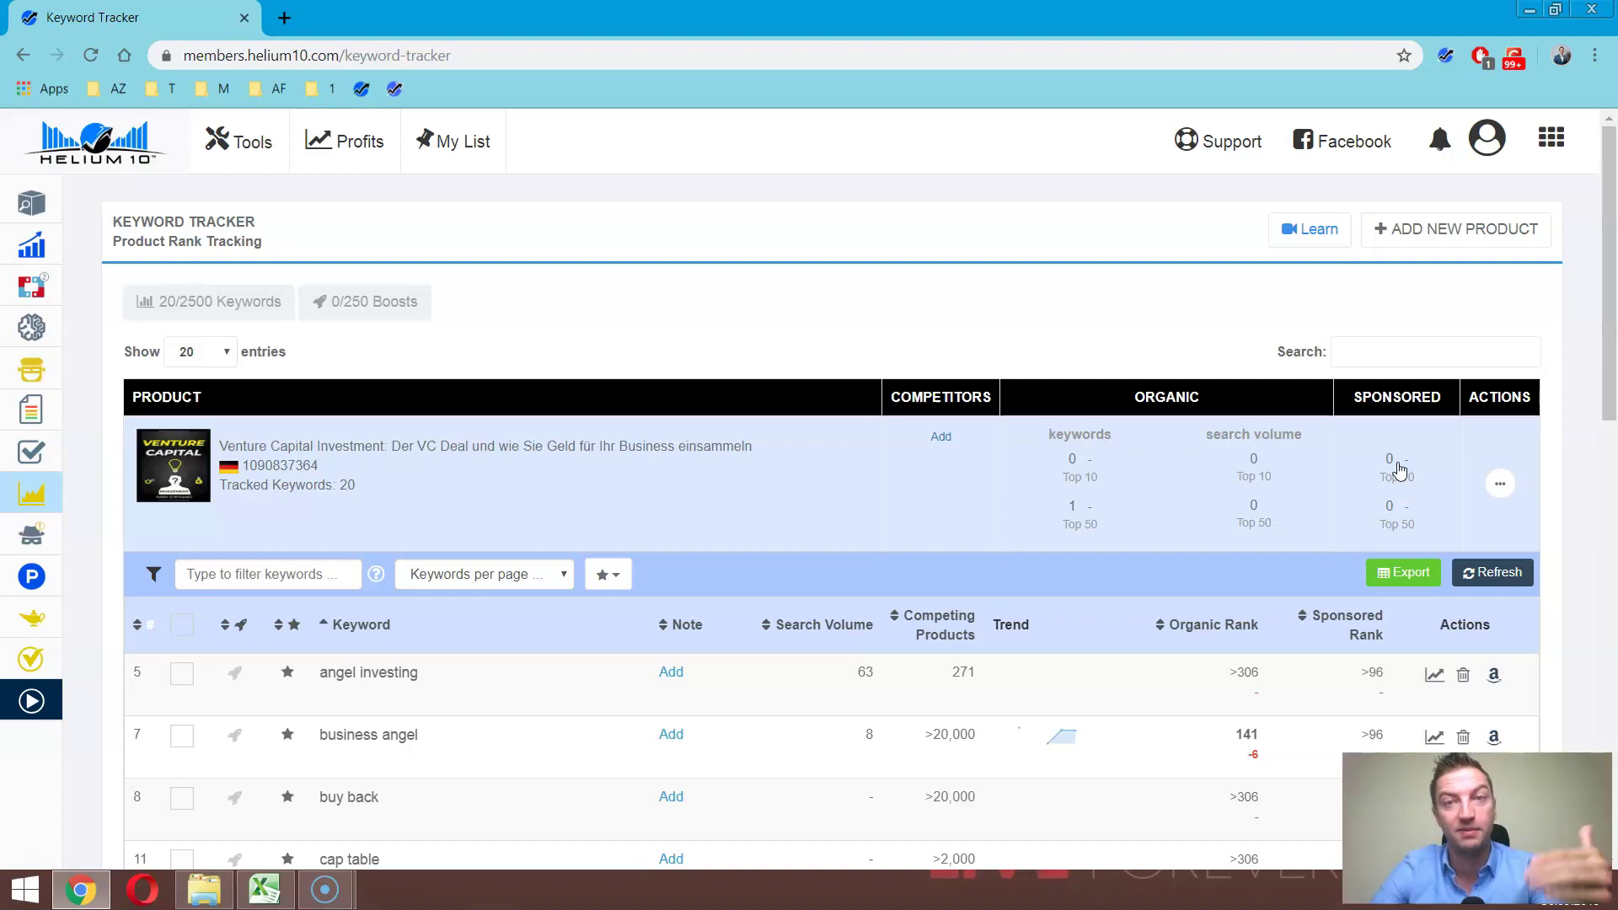
Step: Examine the search volume, competing products, trend, organic rank and sponsored rank of the tracked keywords
mouse_move(1399, 470)
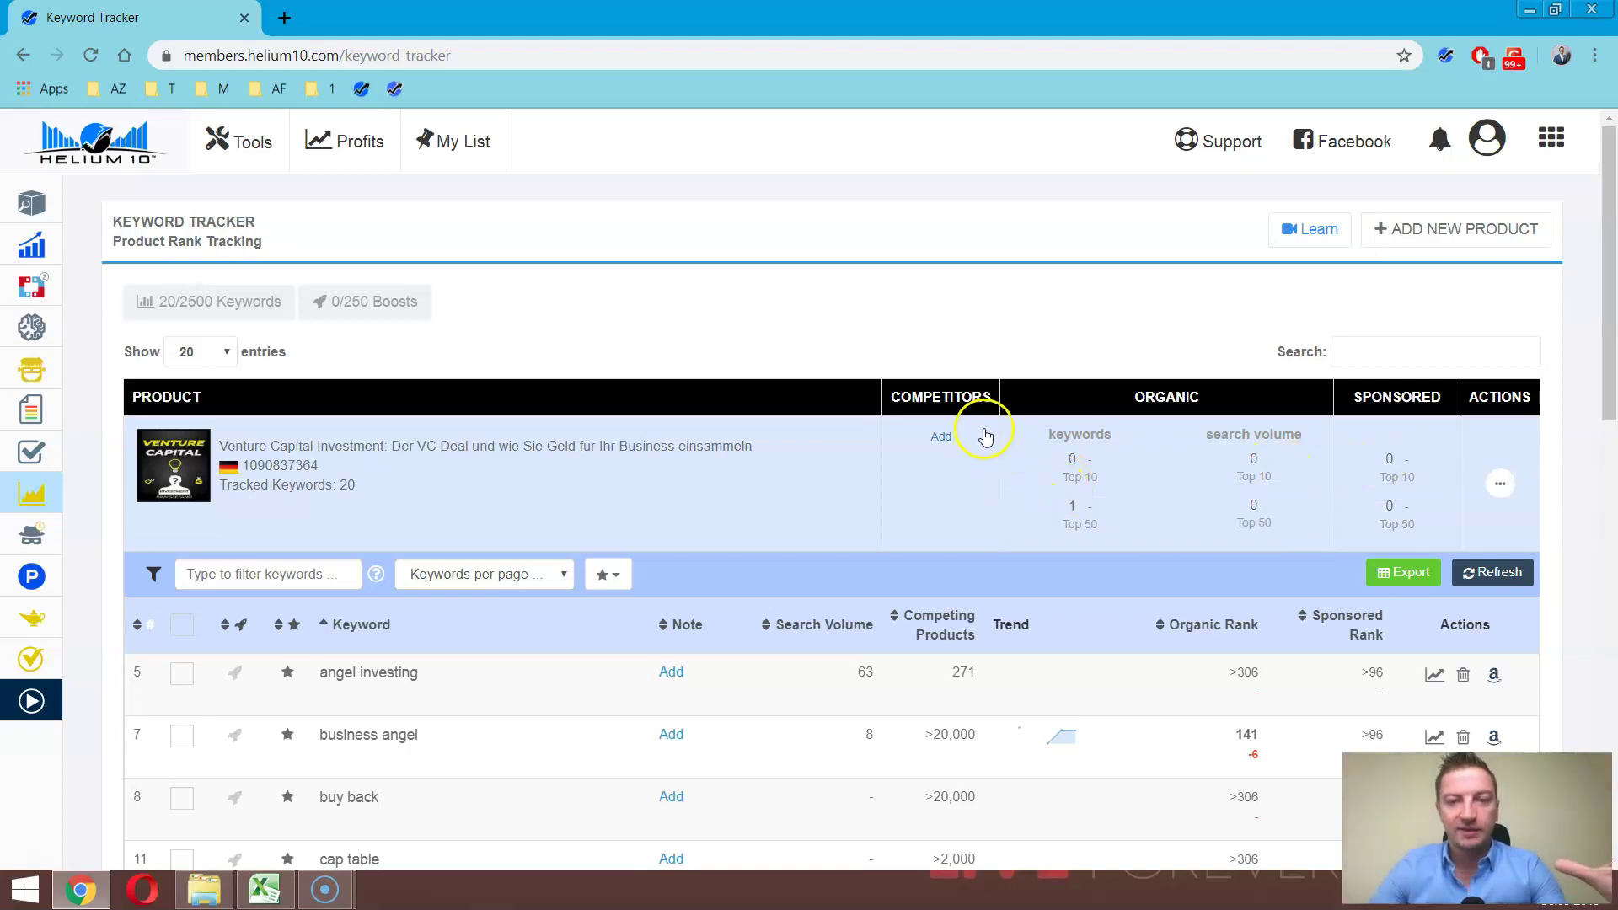
scroll(1163, 548, "down", 1)
scroll(999, 429, "down", 1)
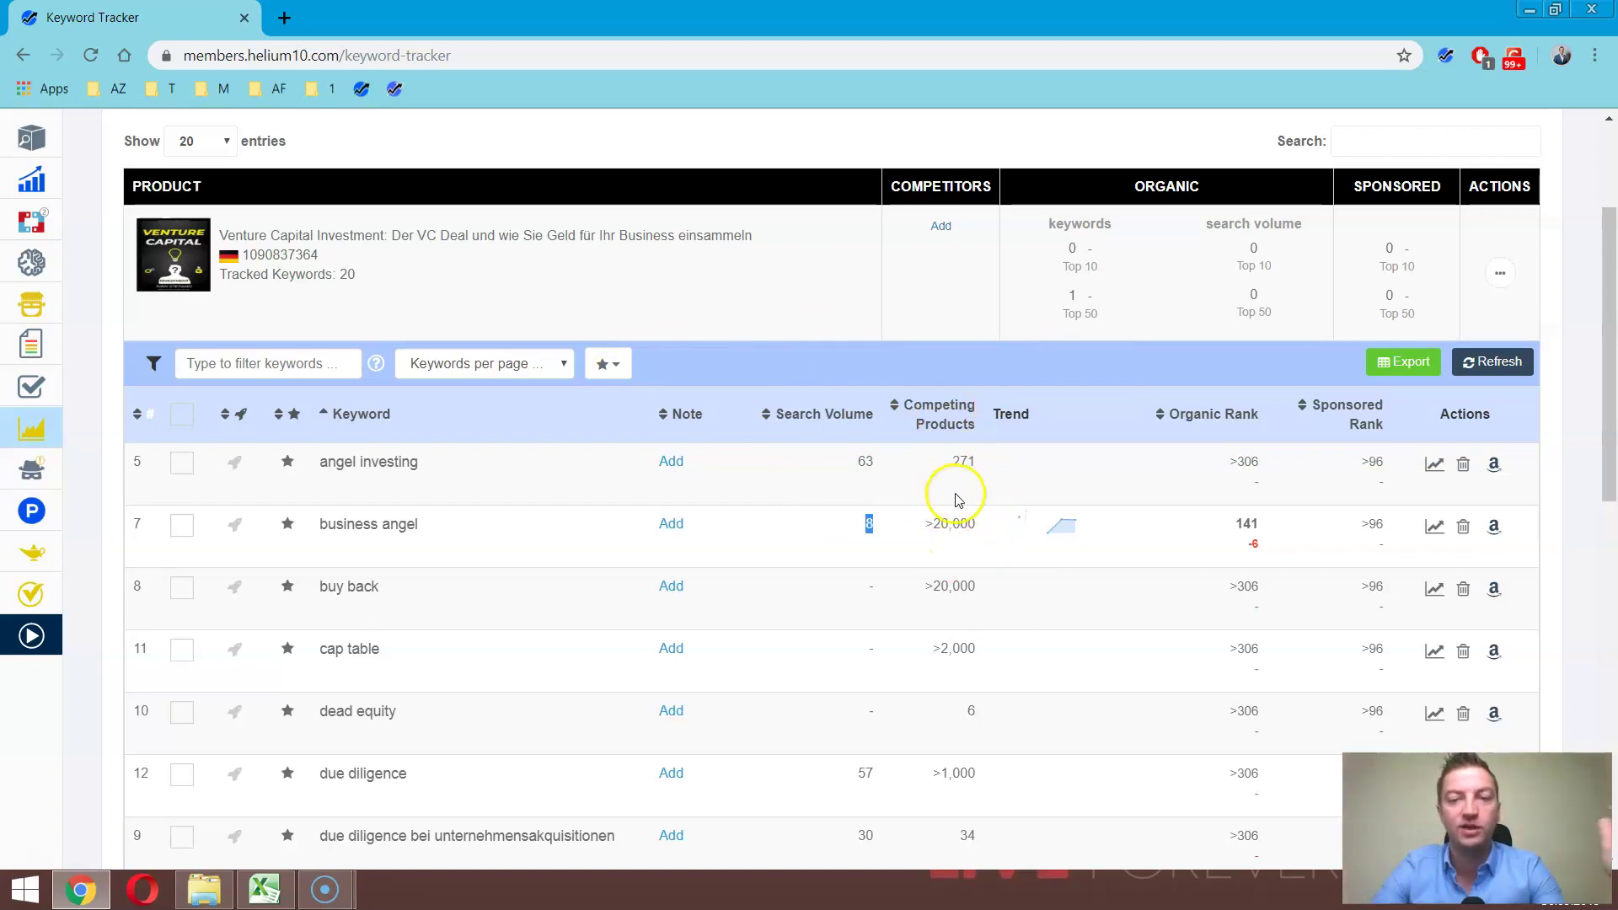
mouse_move(1064, 528)
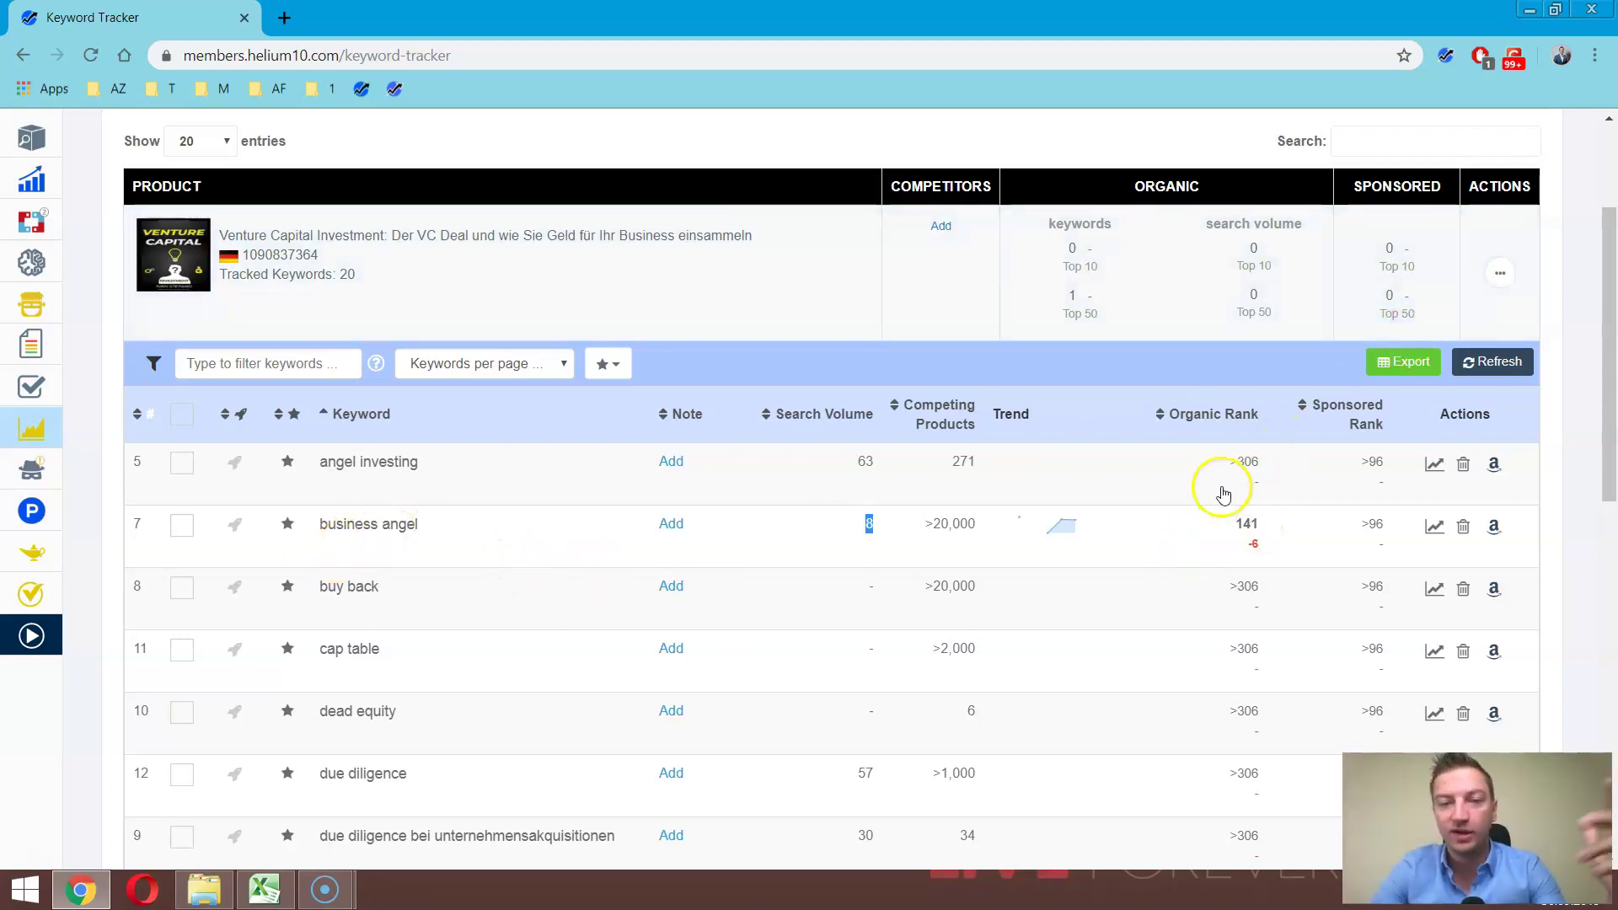
left_click_drag(1610, 310, 1612, 649)
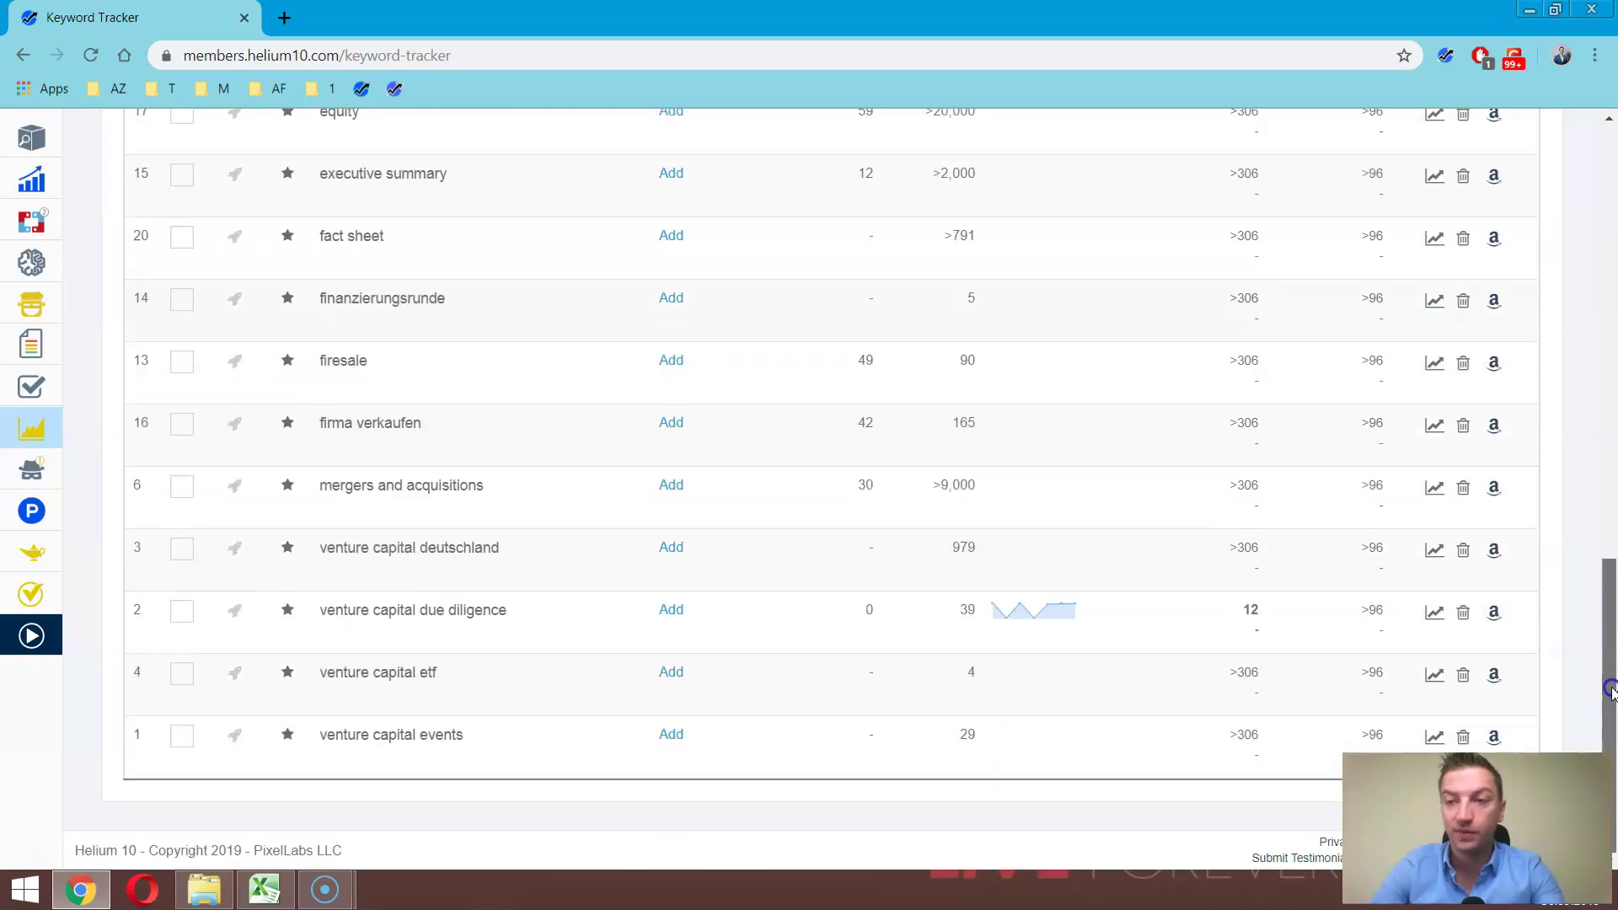
left_click_drag(1609, 691, 1605, 383)
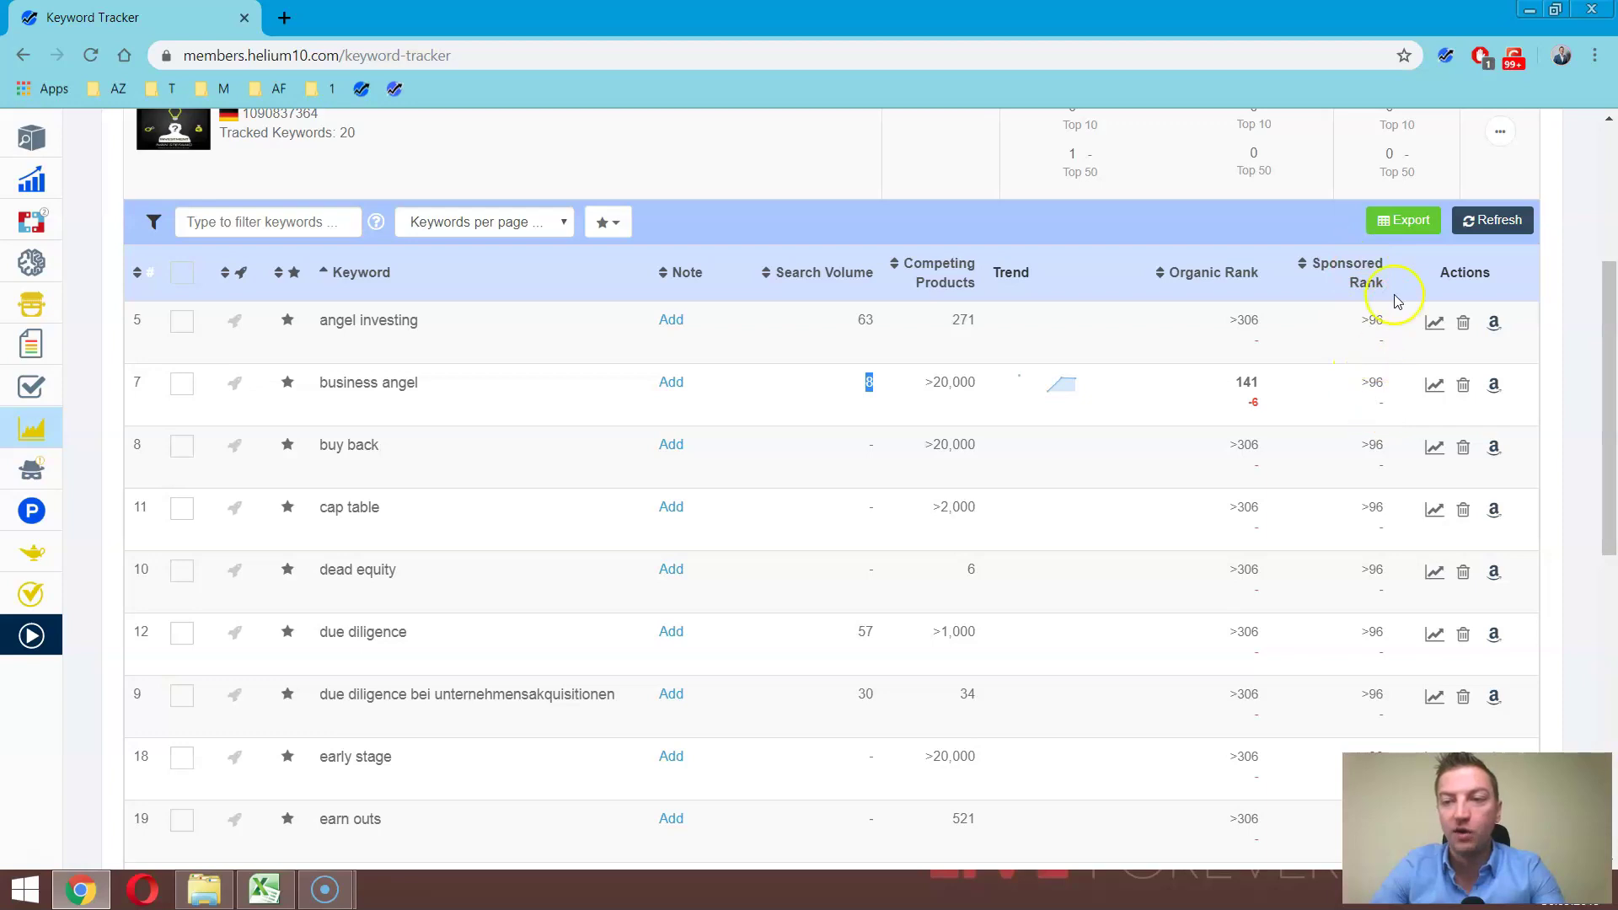
mouse_move(1371, 392)
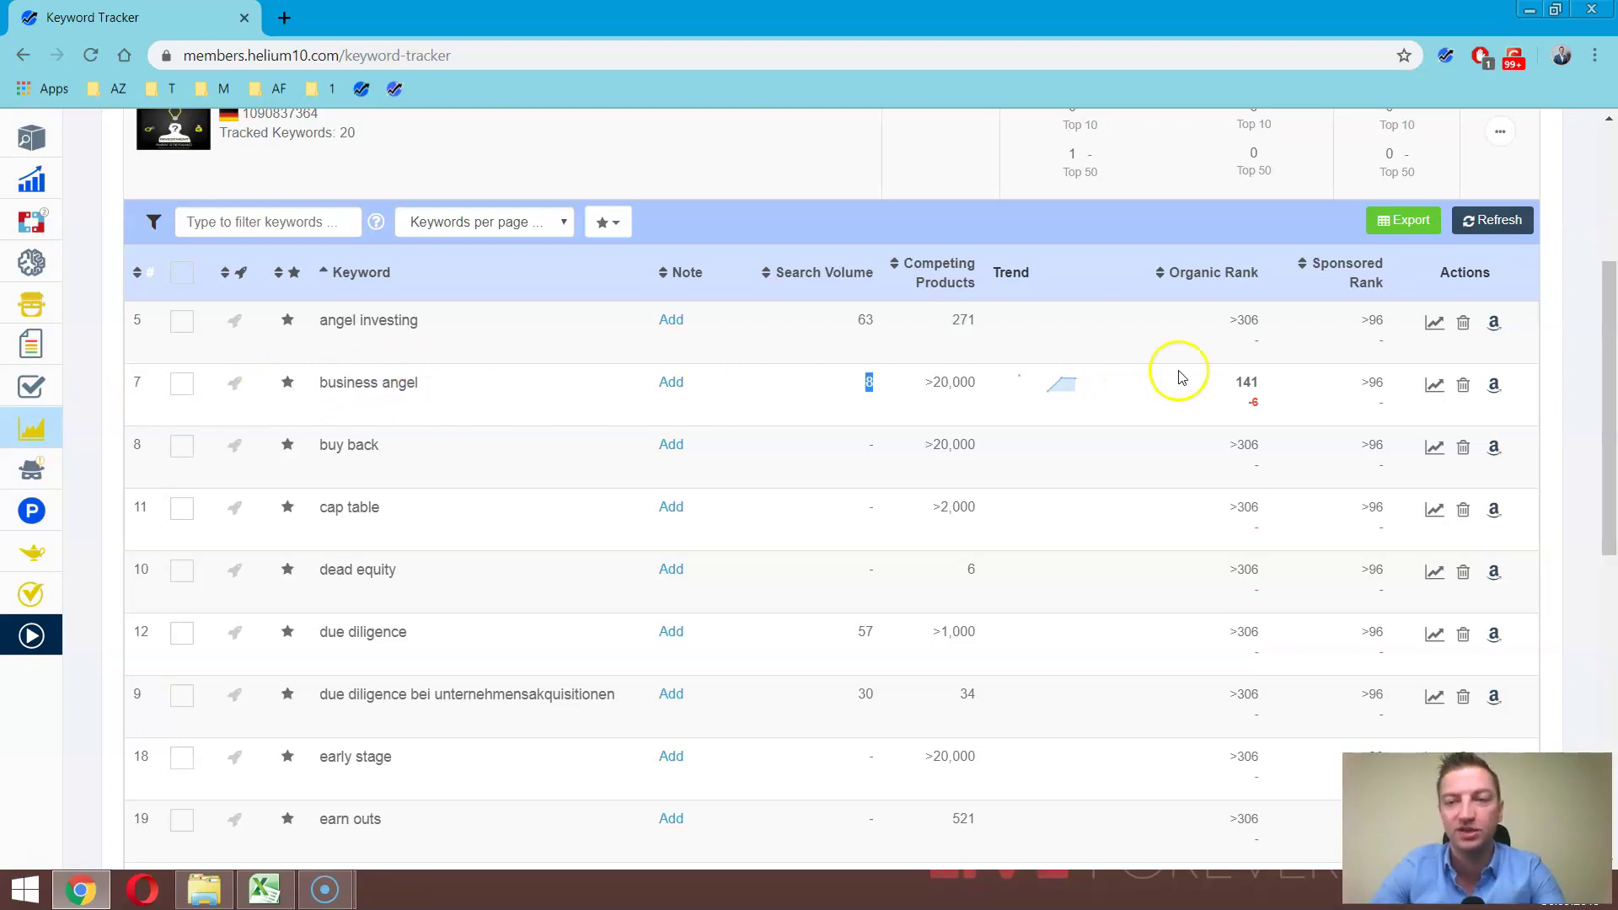
left_click(1381, 387)
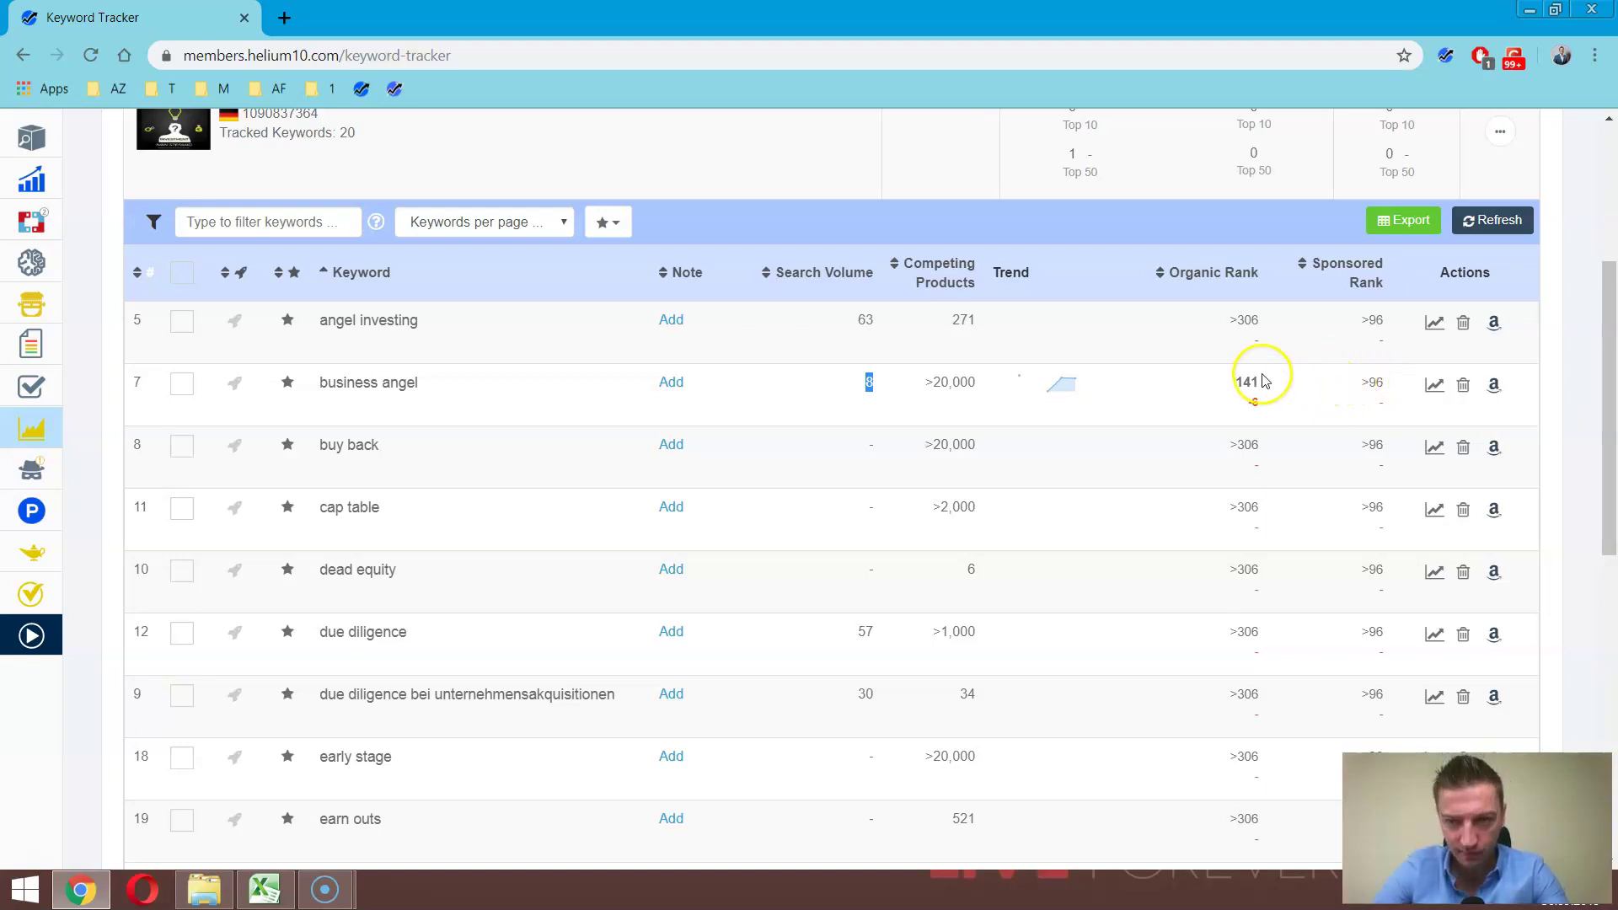
Step: Open and dismiss the note for the keyword "business angel", and toggle its boost on and off, leaving it off
left_click(672, 389)
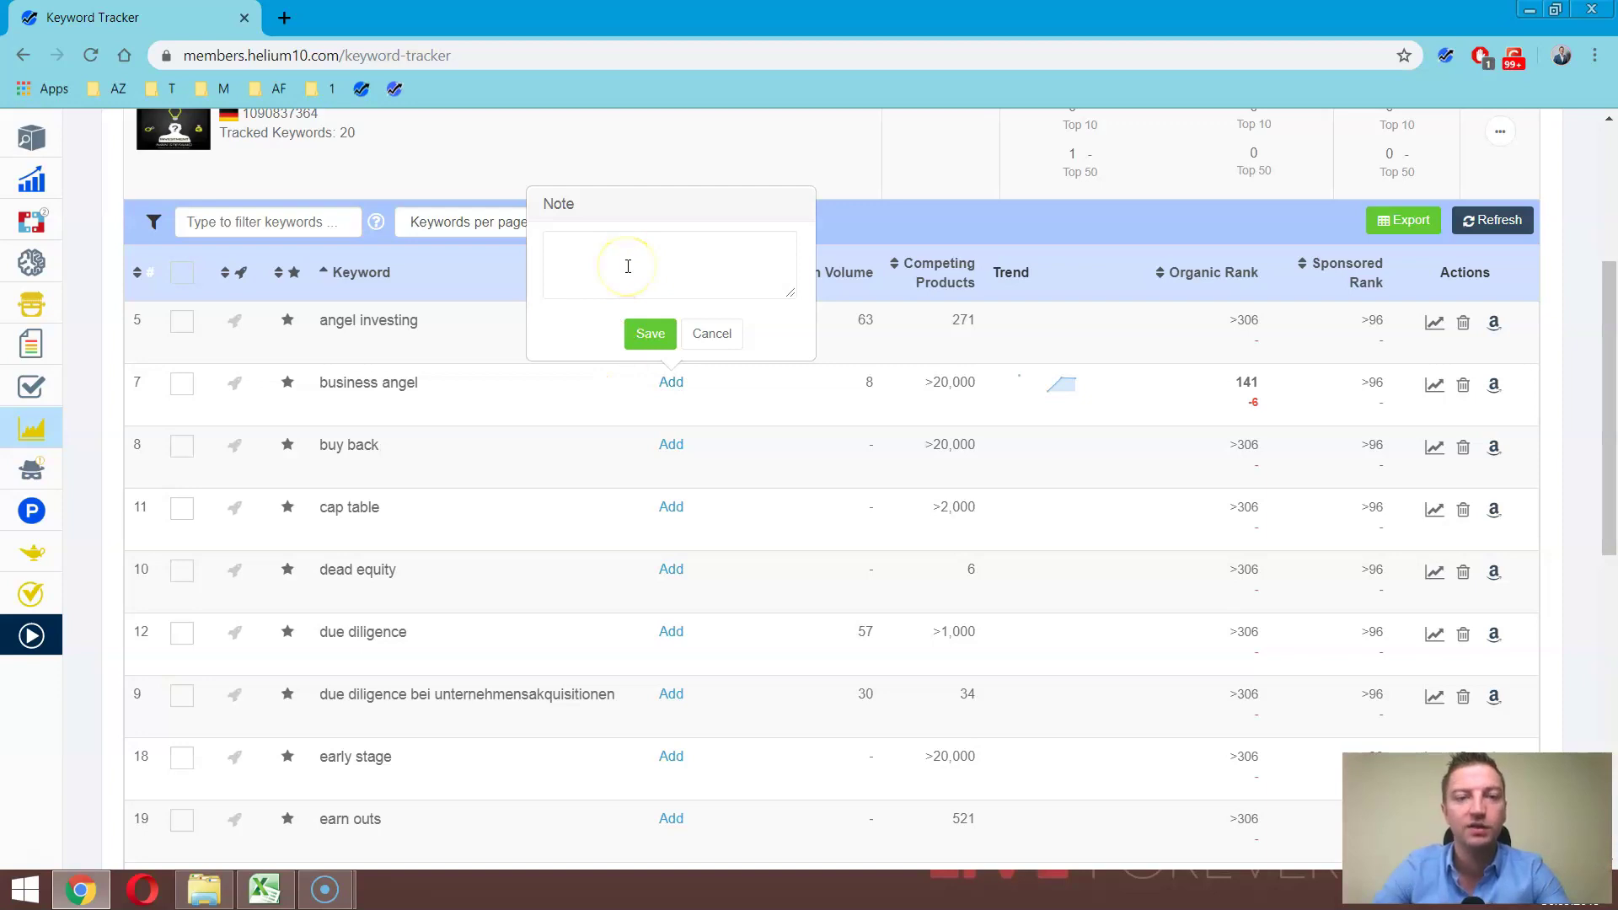
left_click(632, 388)
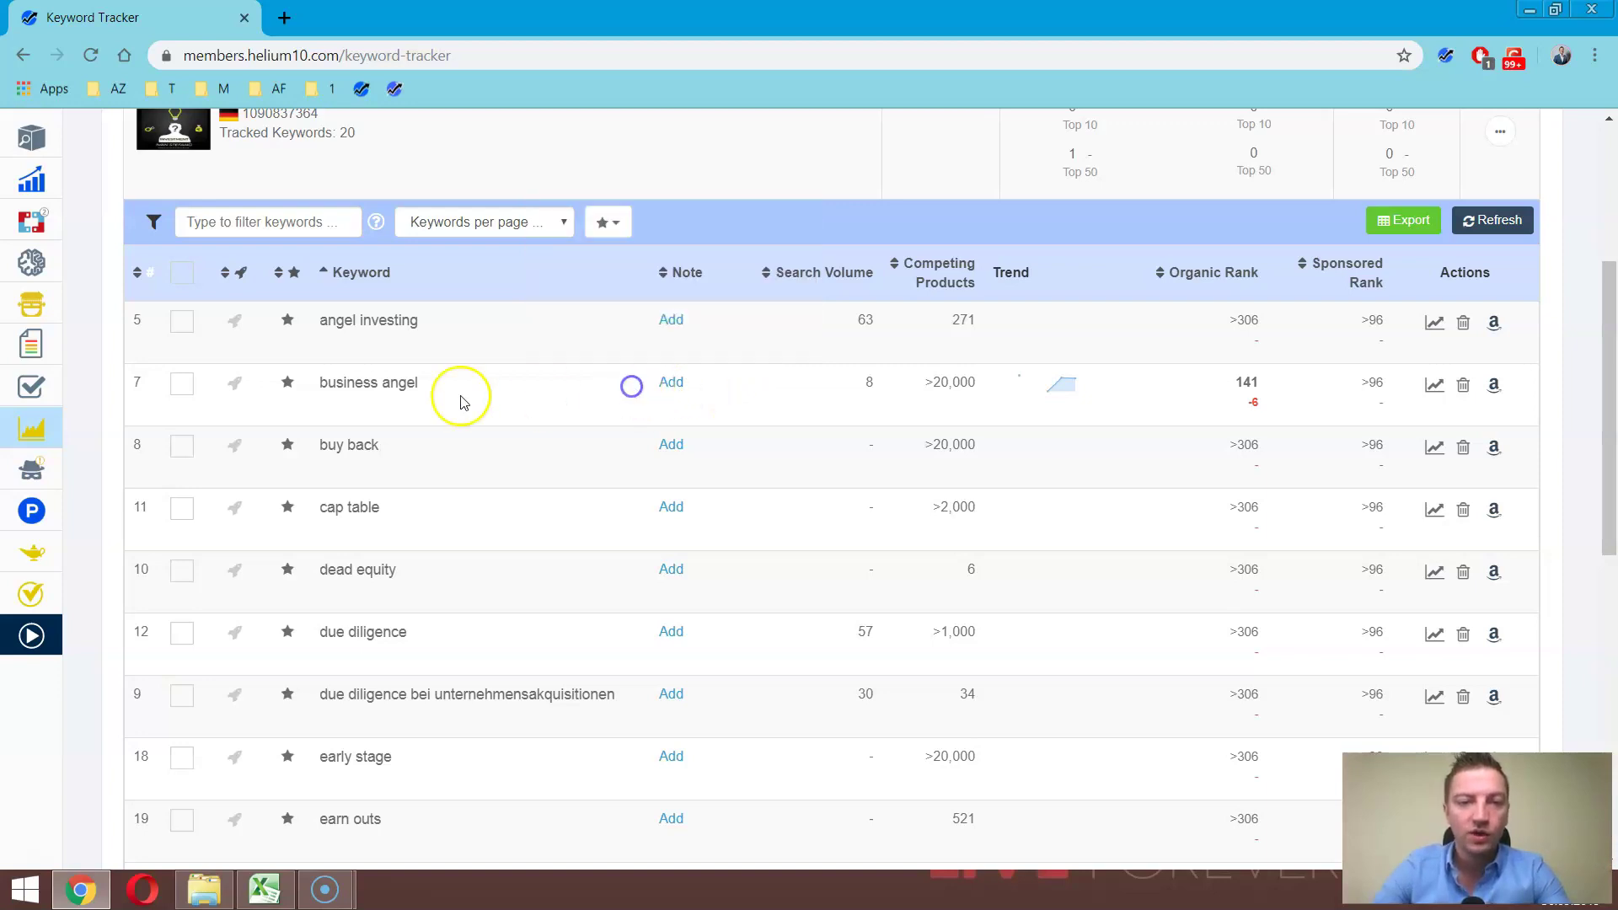
left_click(235, 386)
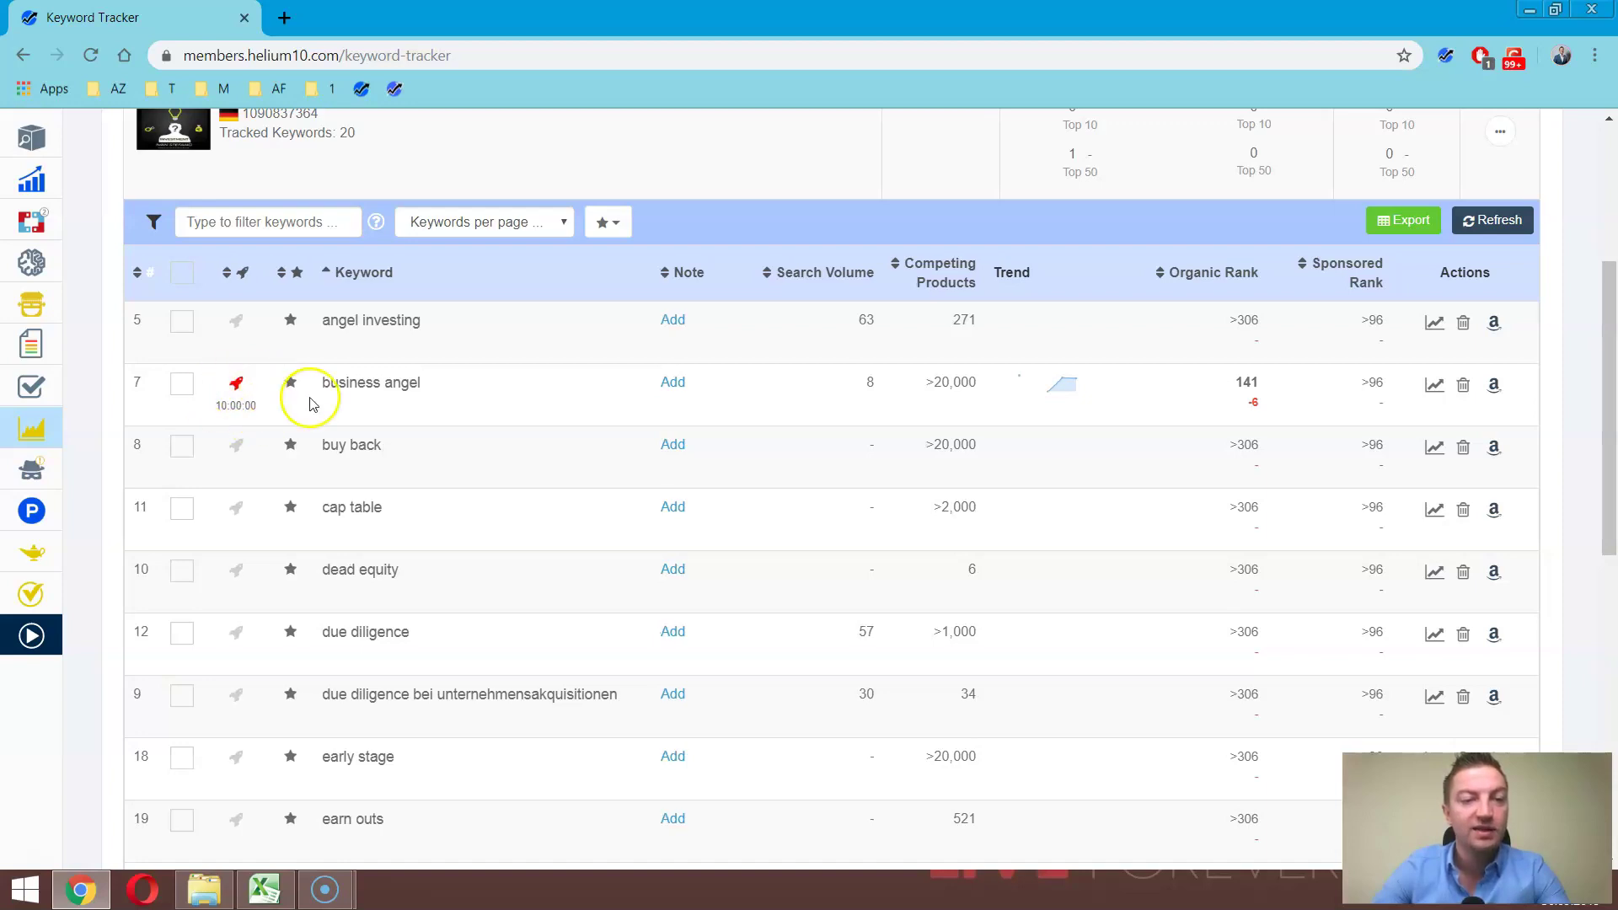
left_click(241, 384)
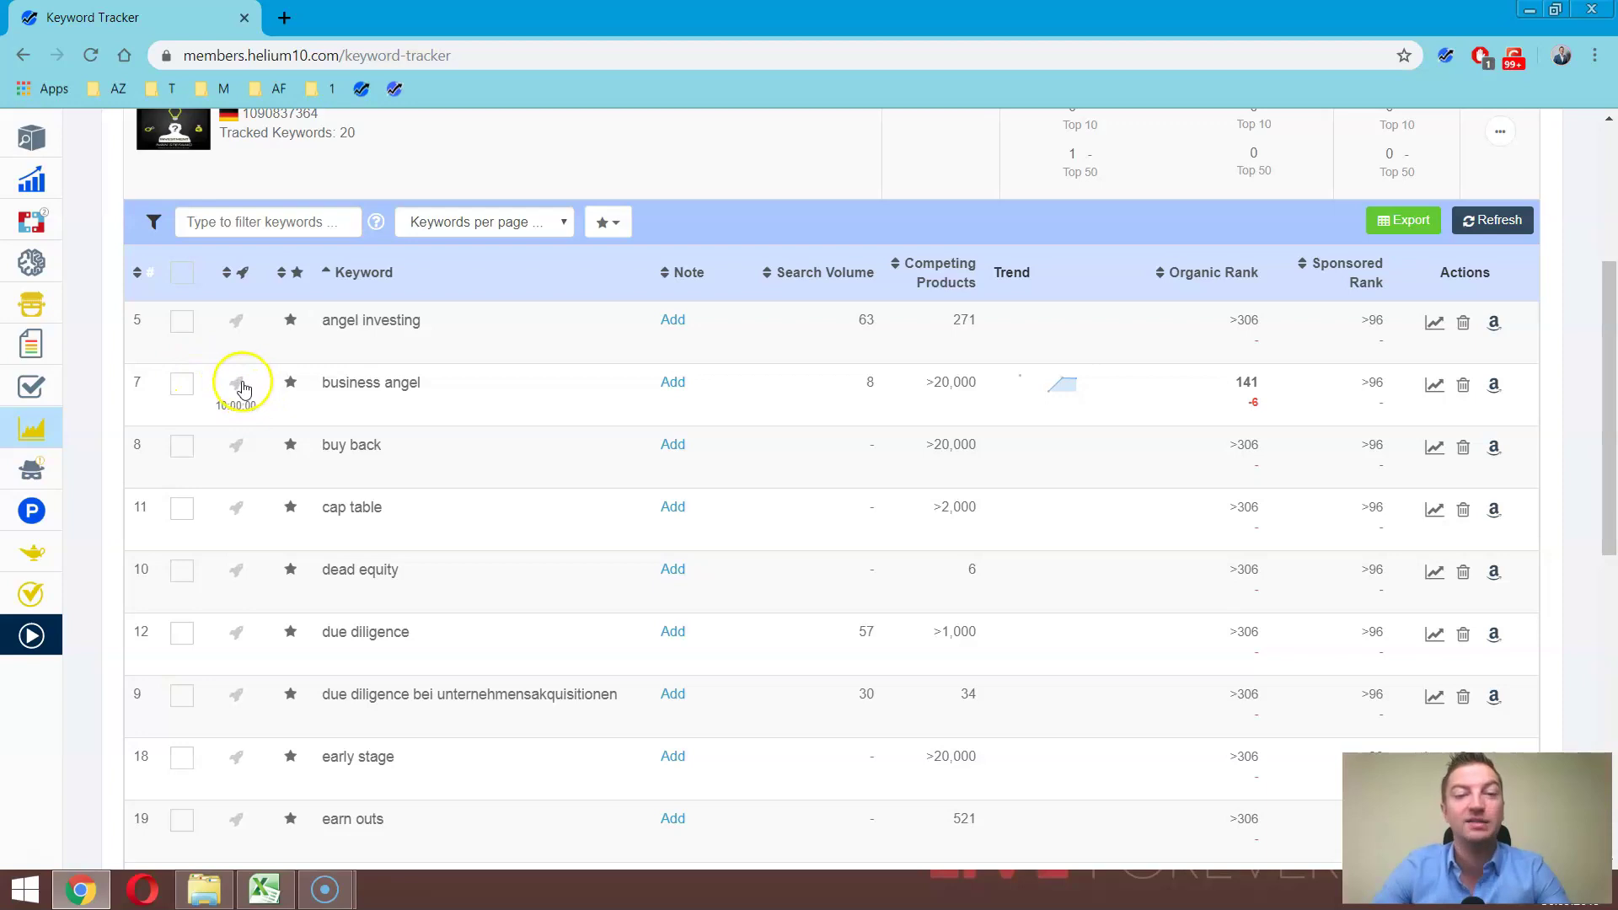
left_click(239, 384)
left_click(242, 387)
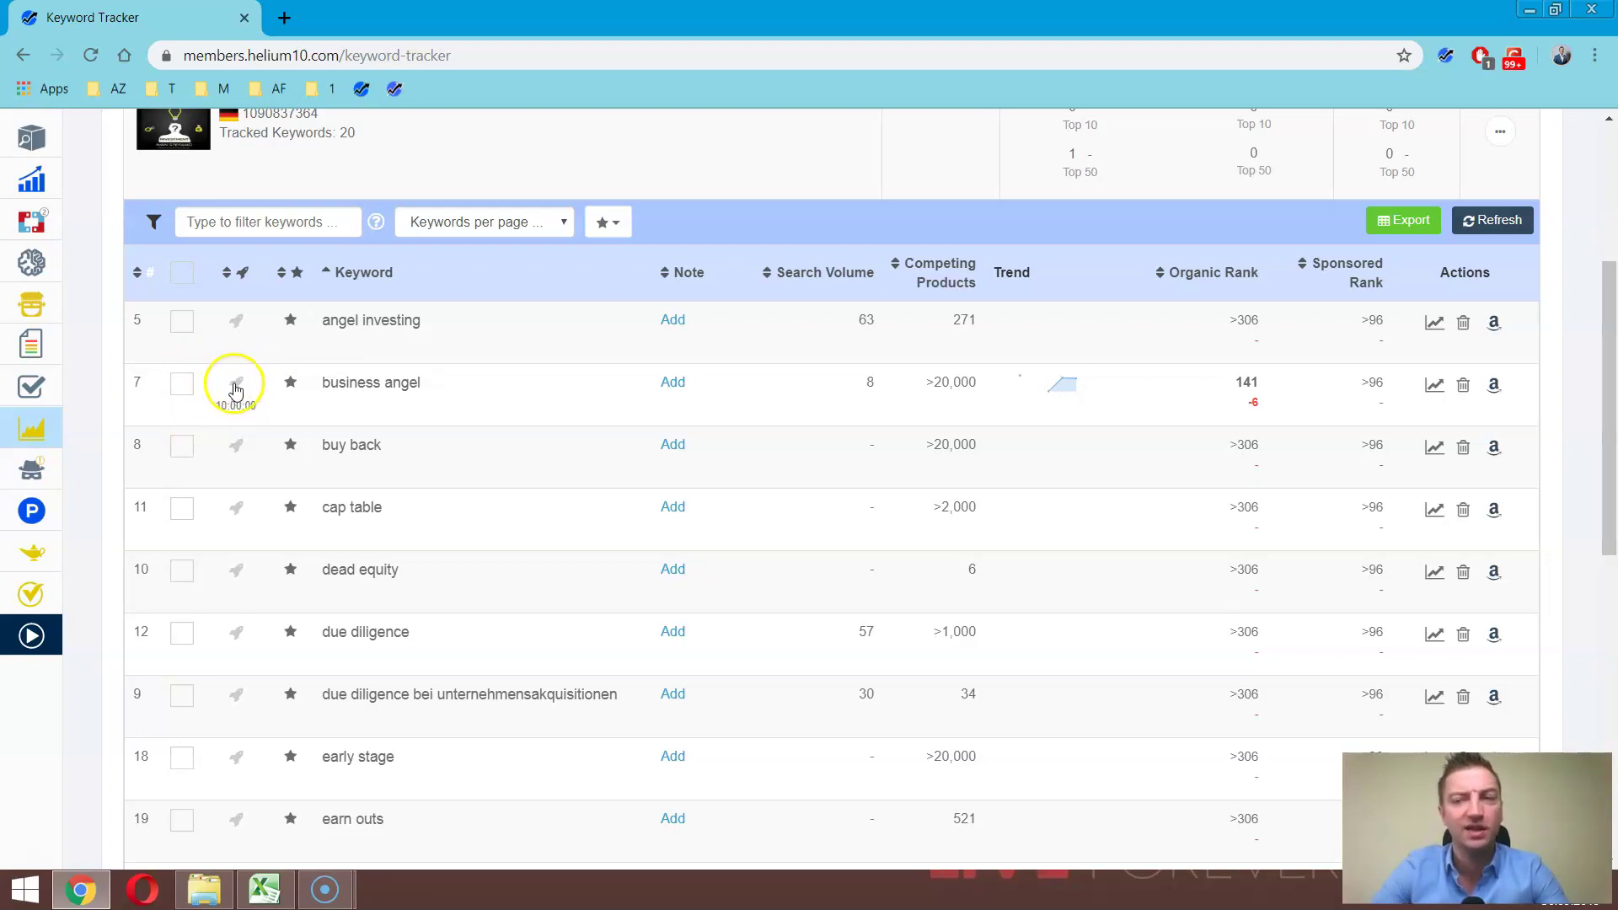
left_click(235, 386)
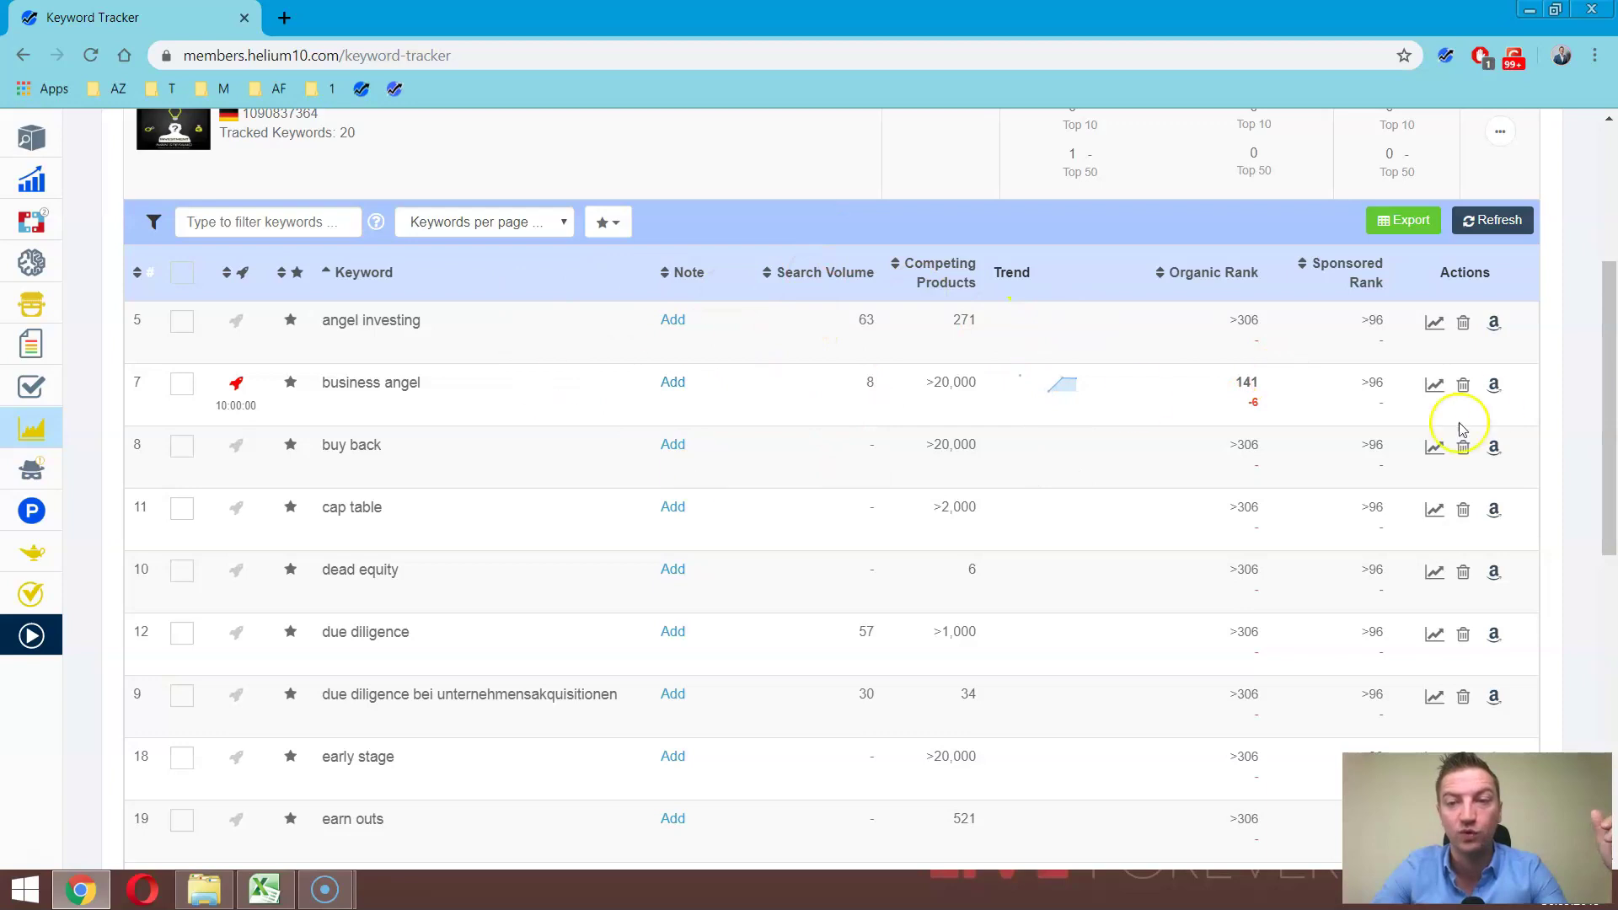
left_click(235, 387)
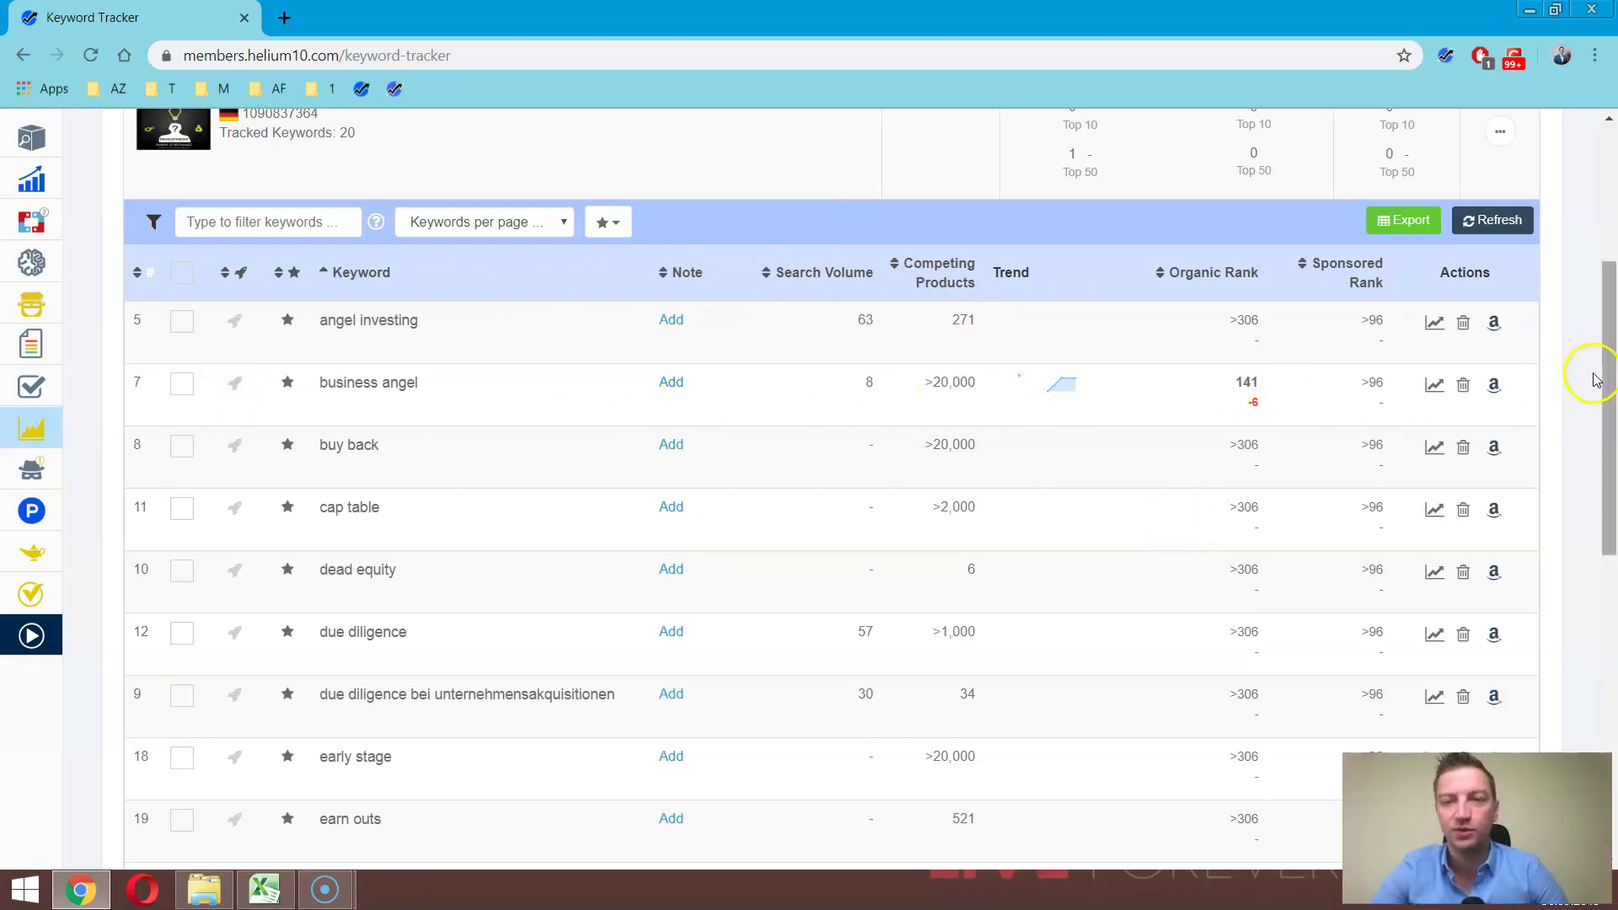
scroll(1595, 379, "down", 1)
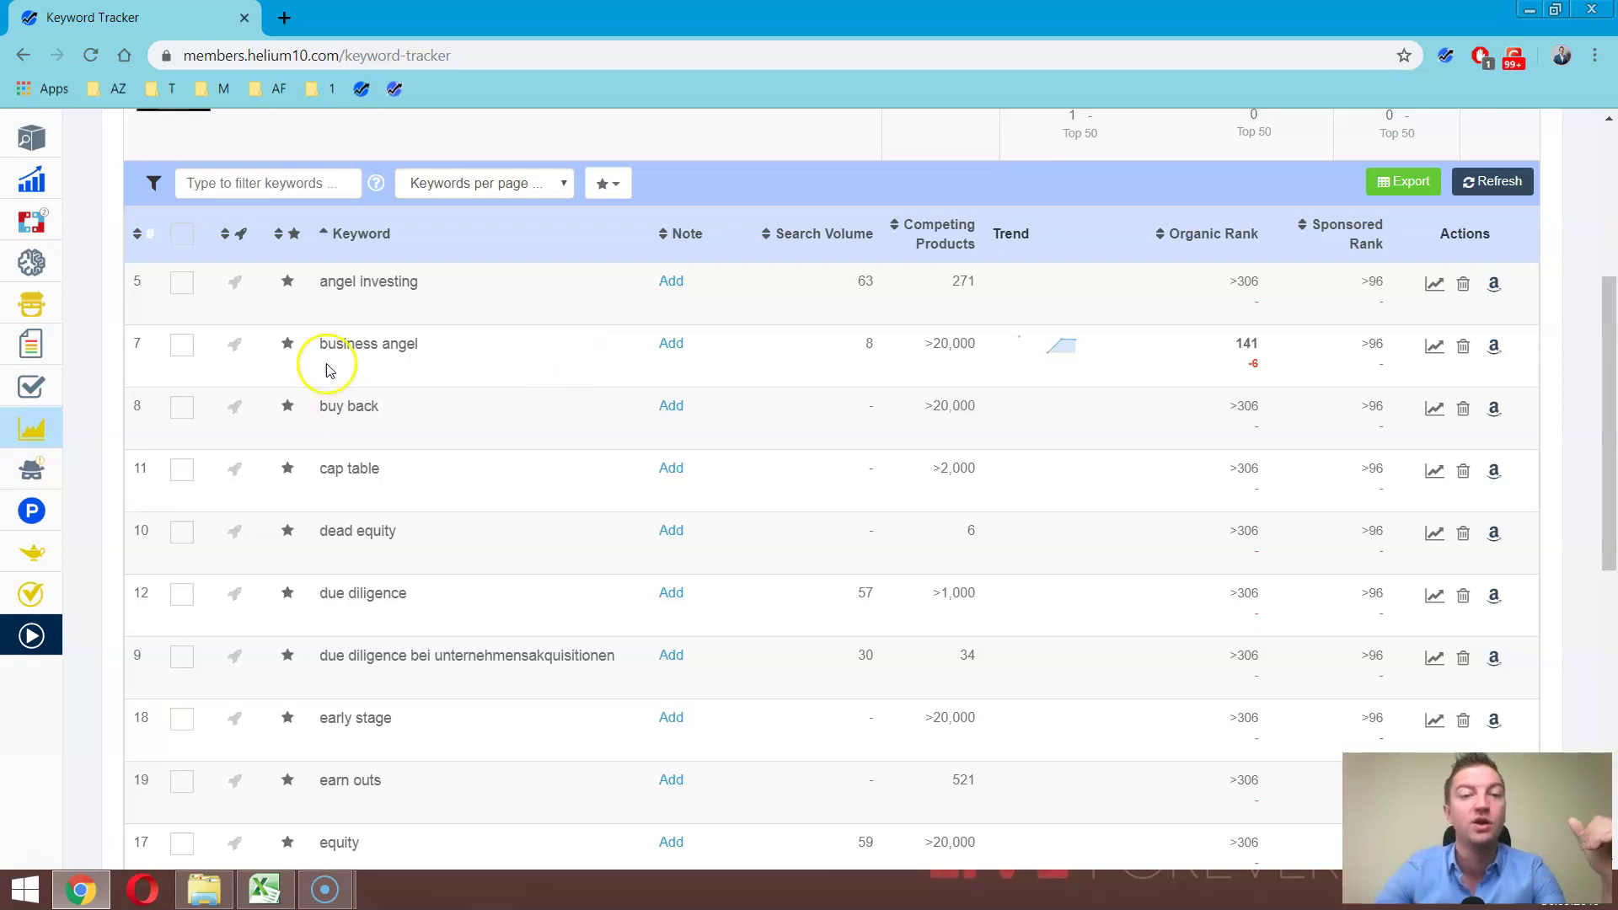
left_click_drag(1610, 379, 1613, 205)
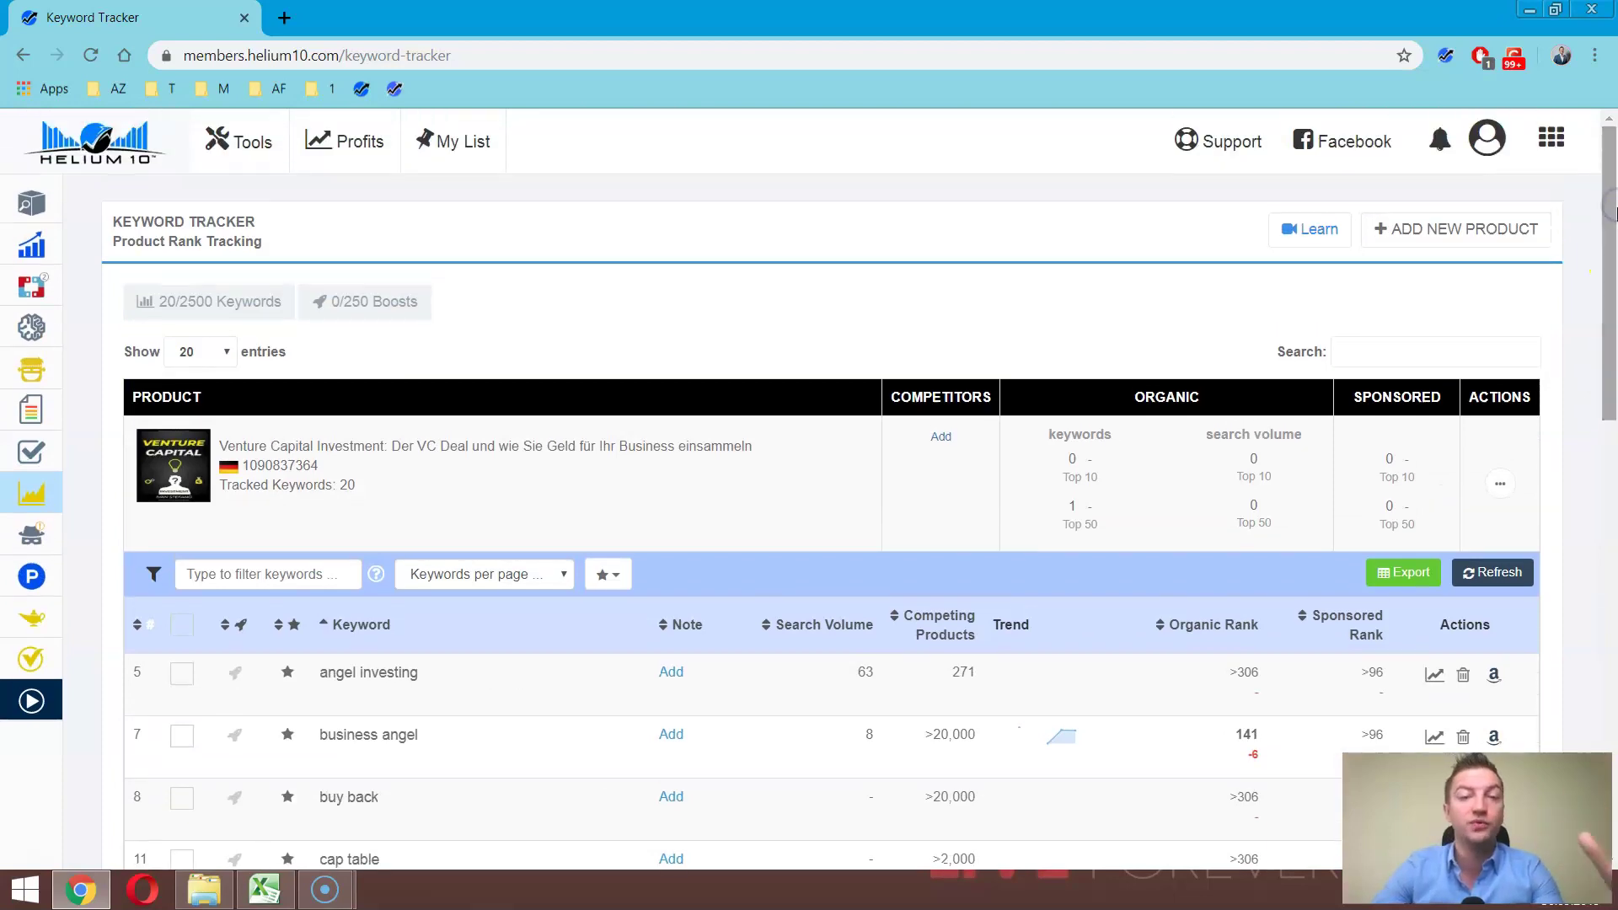
scroll(1095, 337, "down", 1)
mouse_move(151, 396)
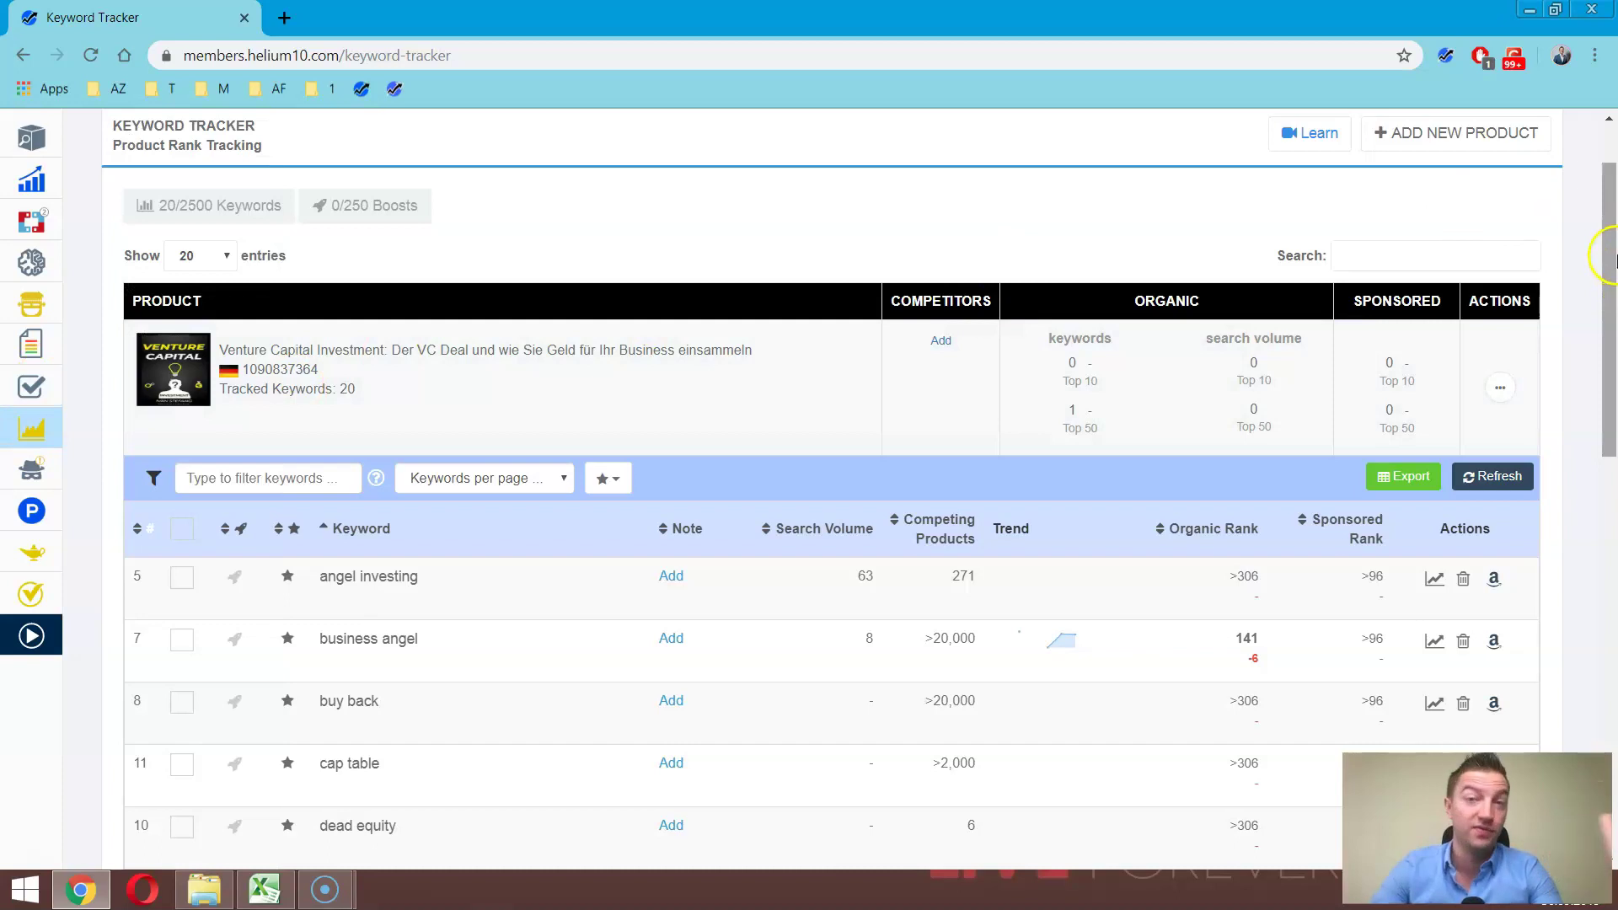
left_click_drag(1610, 253, 1610, 302)
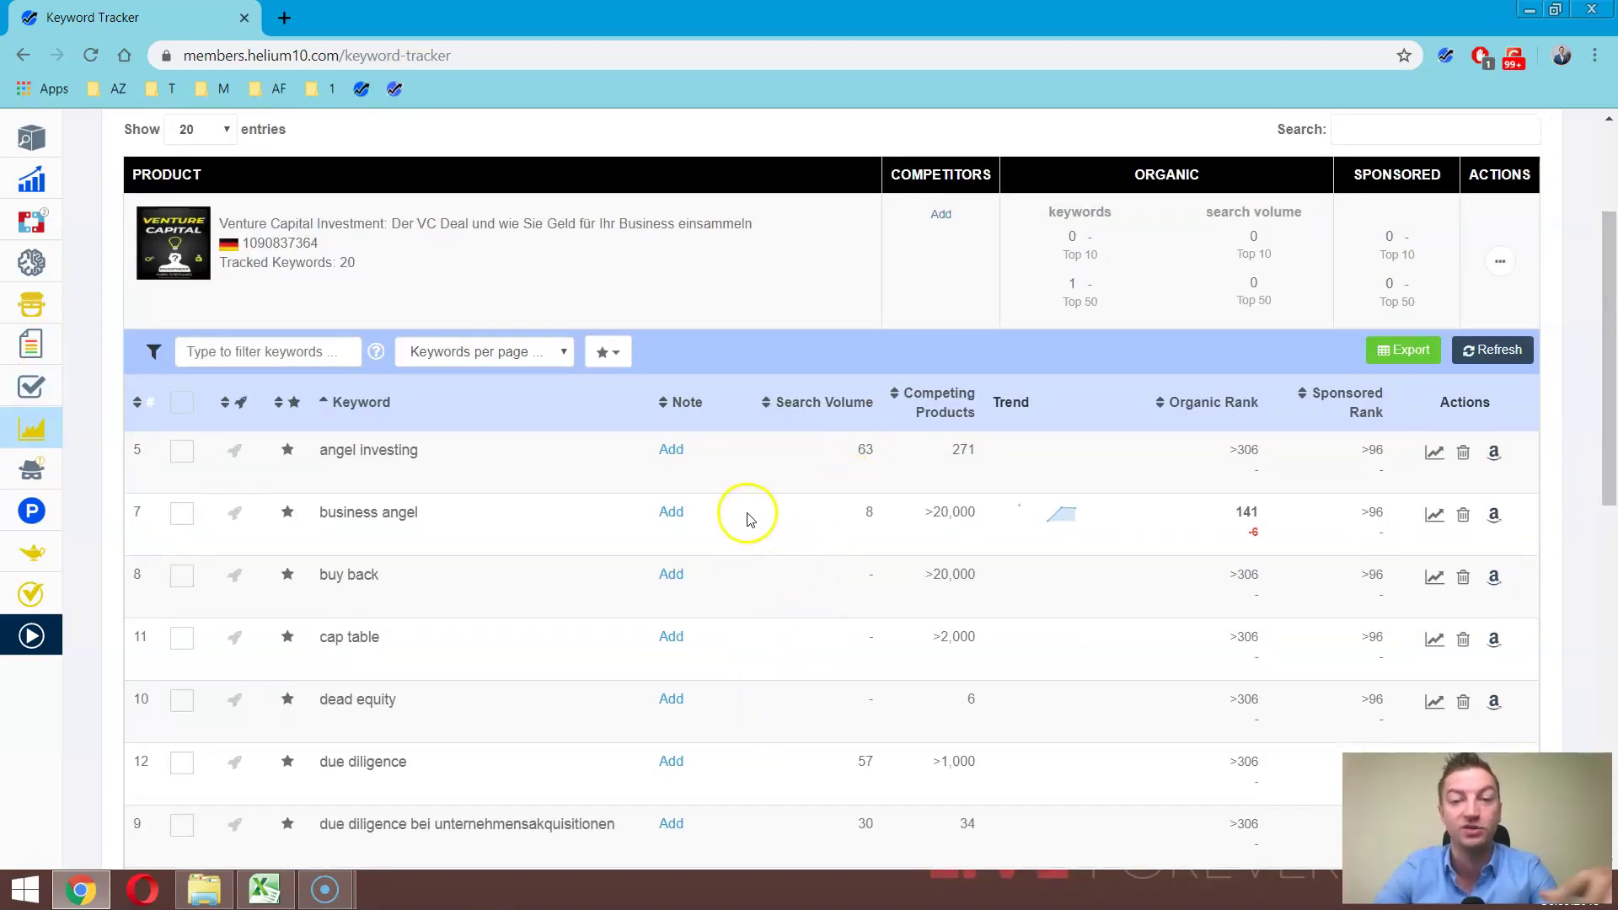
scroll(741, 531, "down", 1)
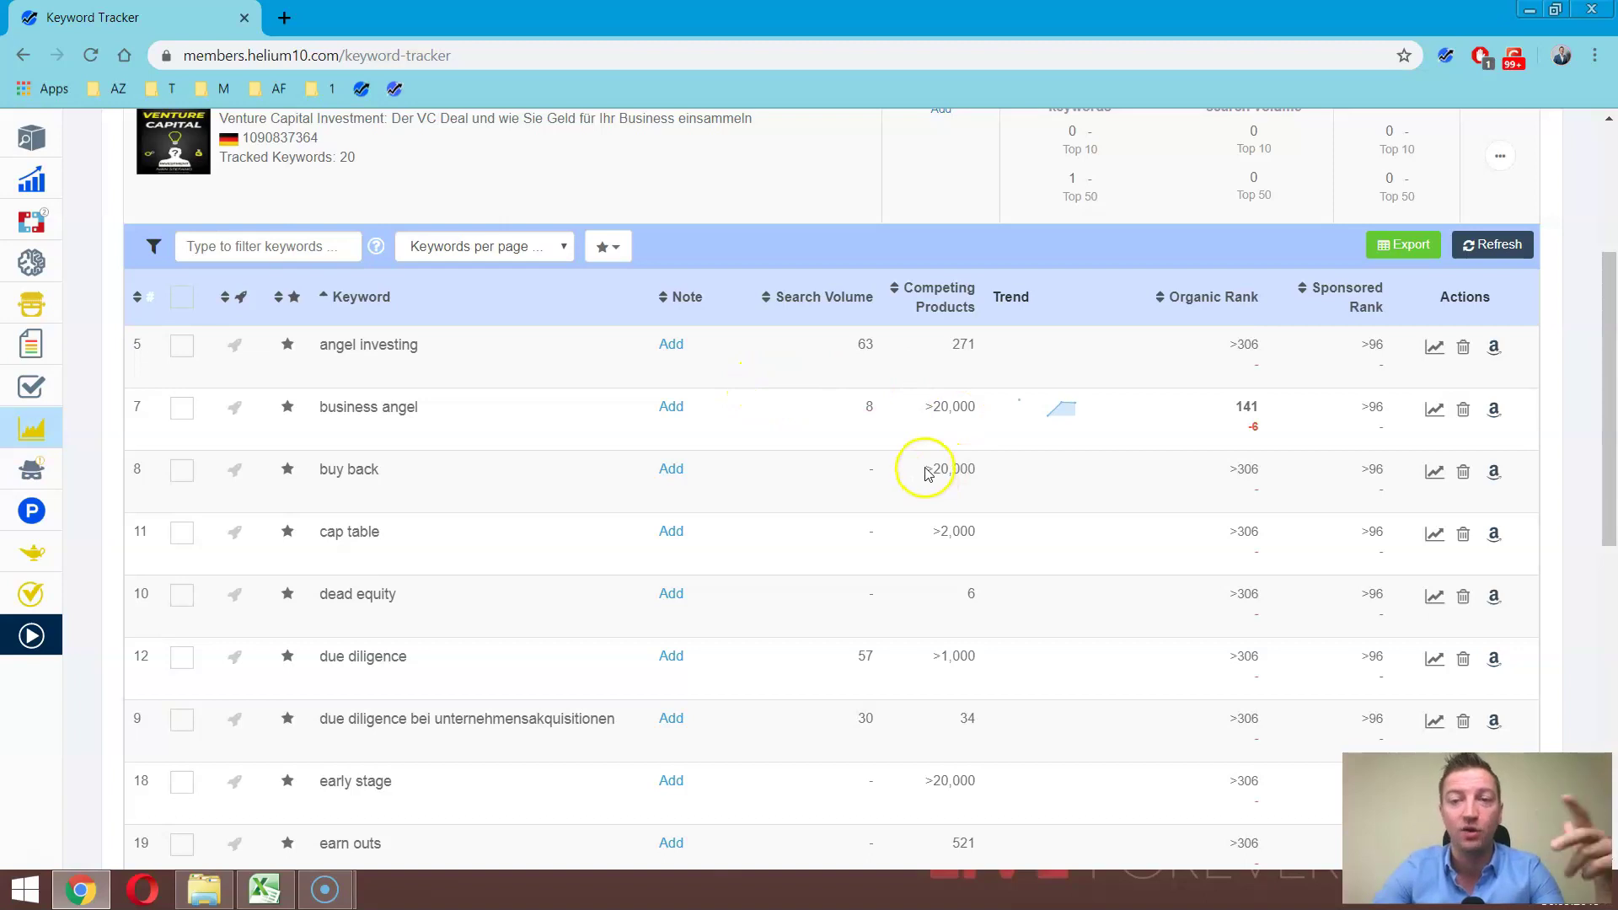
left_click_drag(1600, 365, 1613, 202)
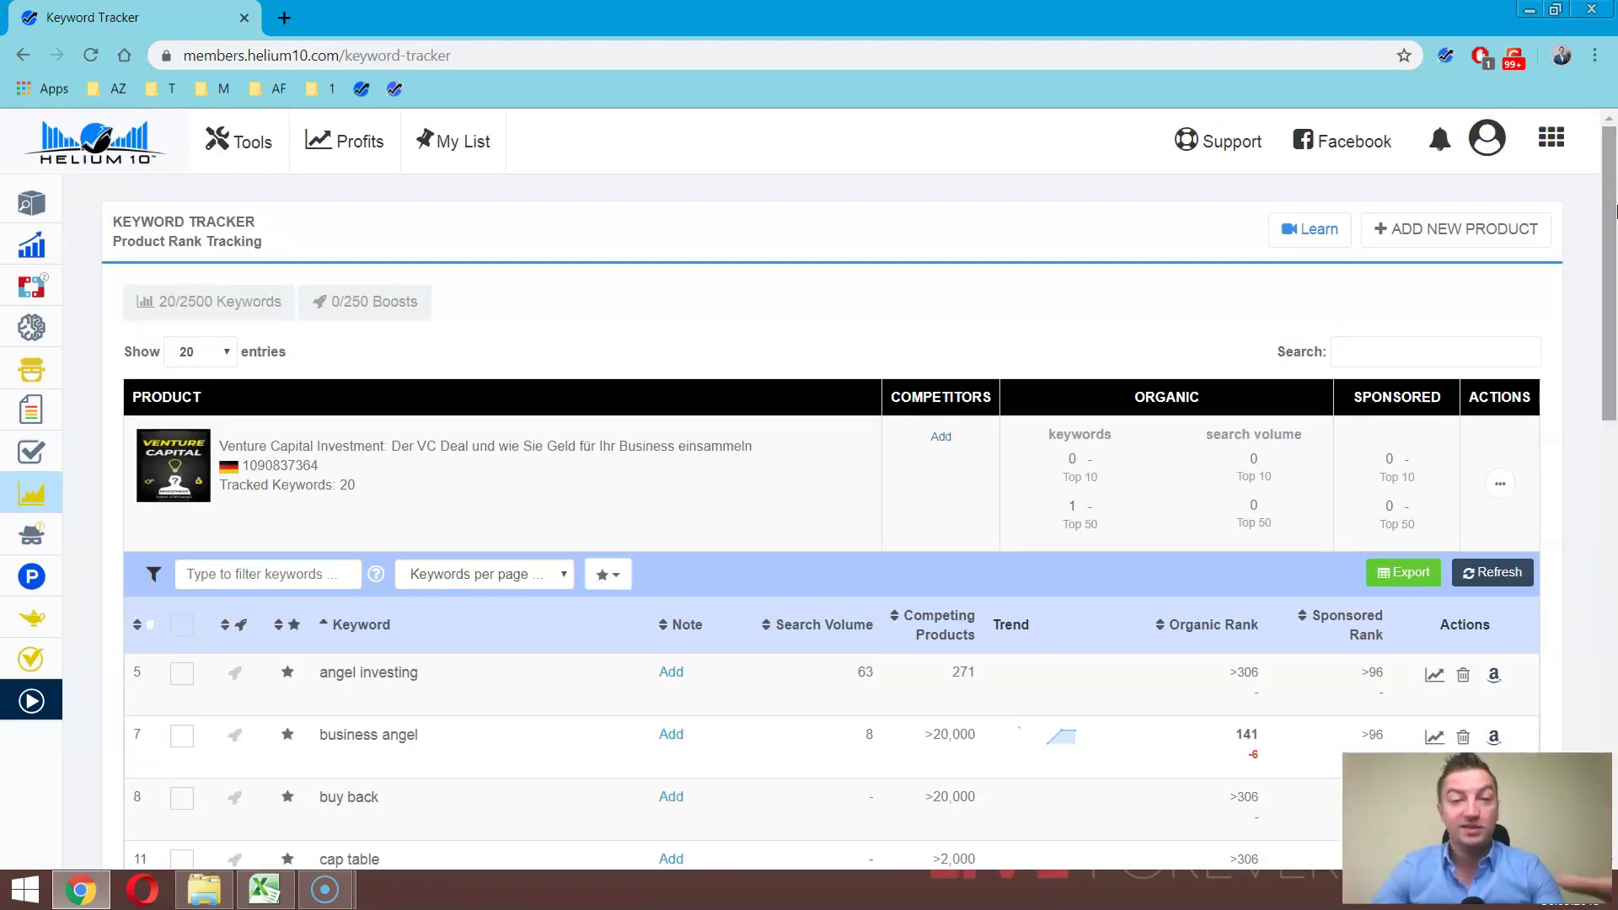